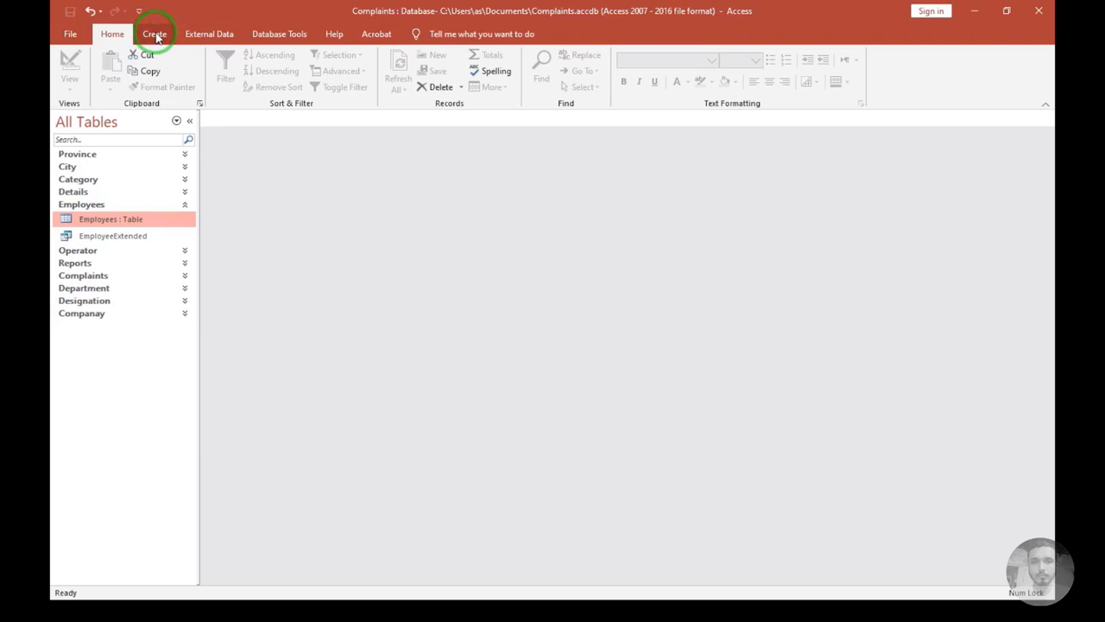
Create a blank form in Design view and add a form header and footer to it
click(156, 35)
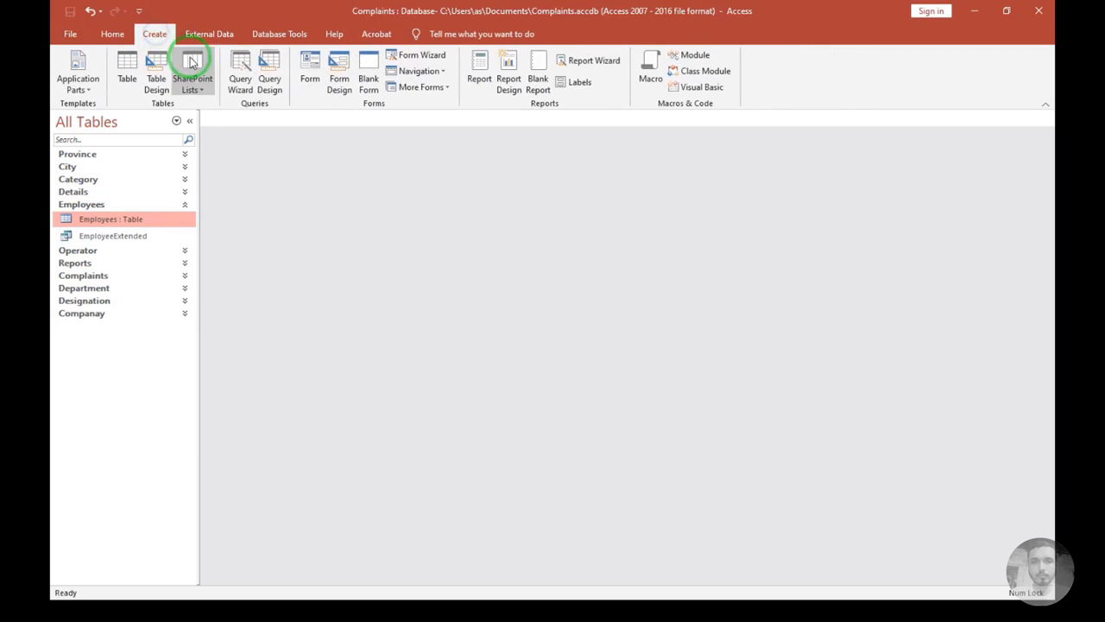
click(338, 85)
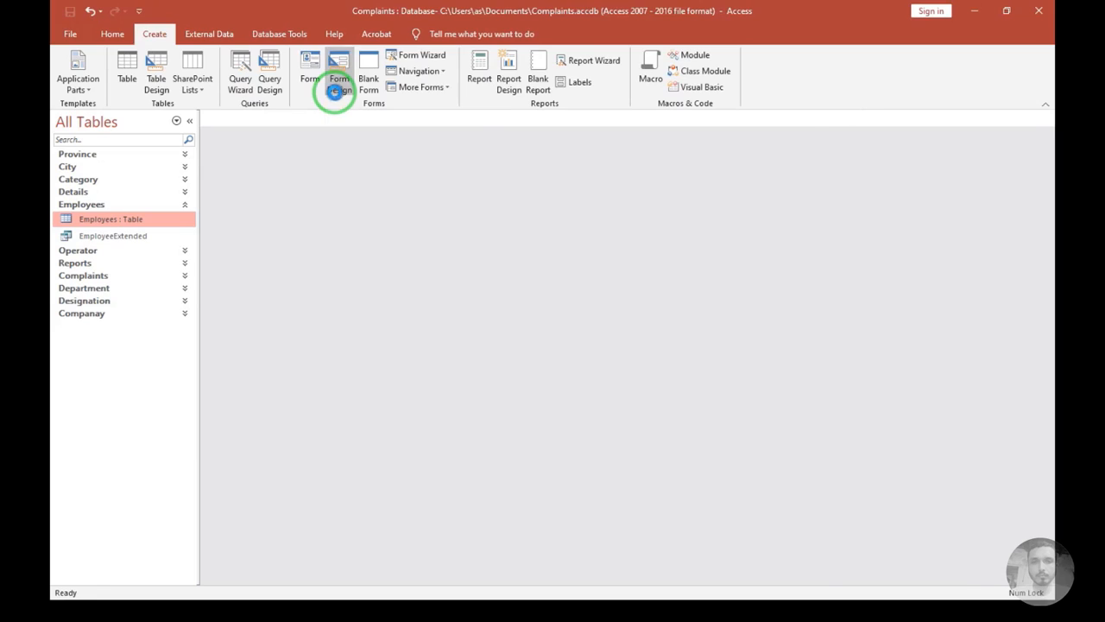
click(329, 203)
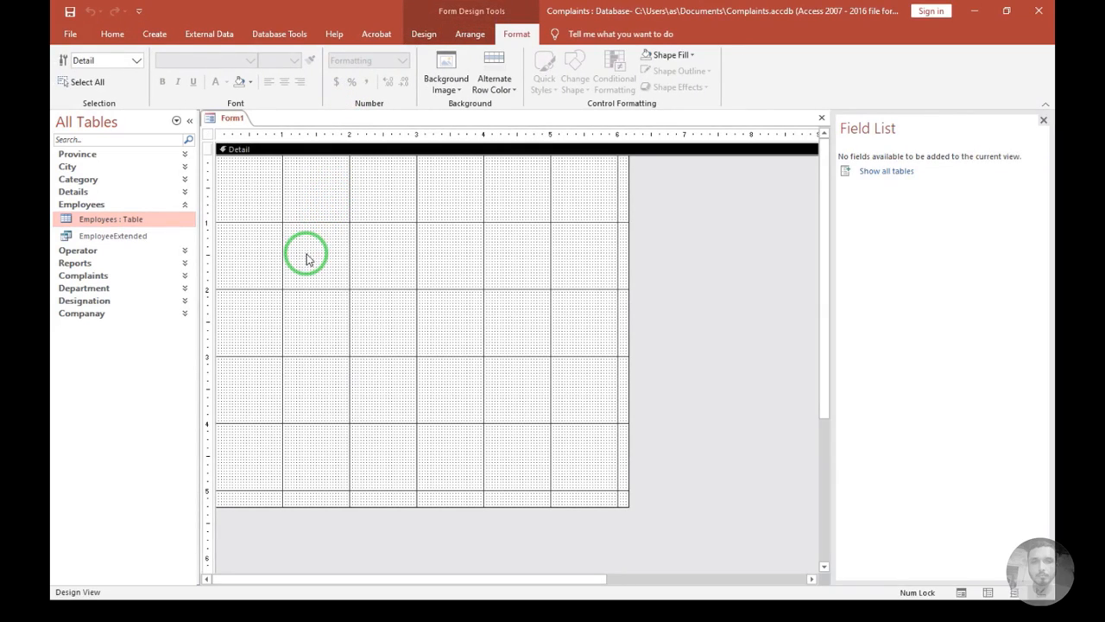
right_click(308, 242)
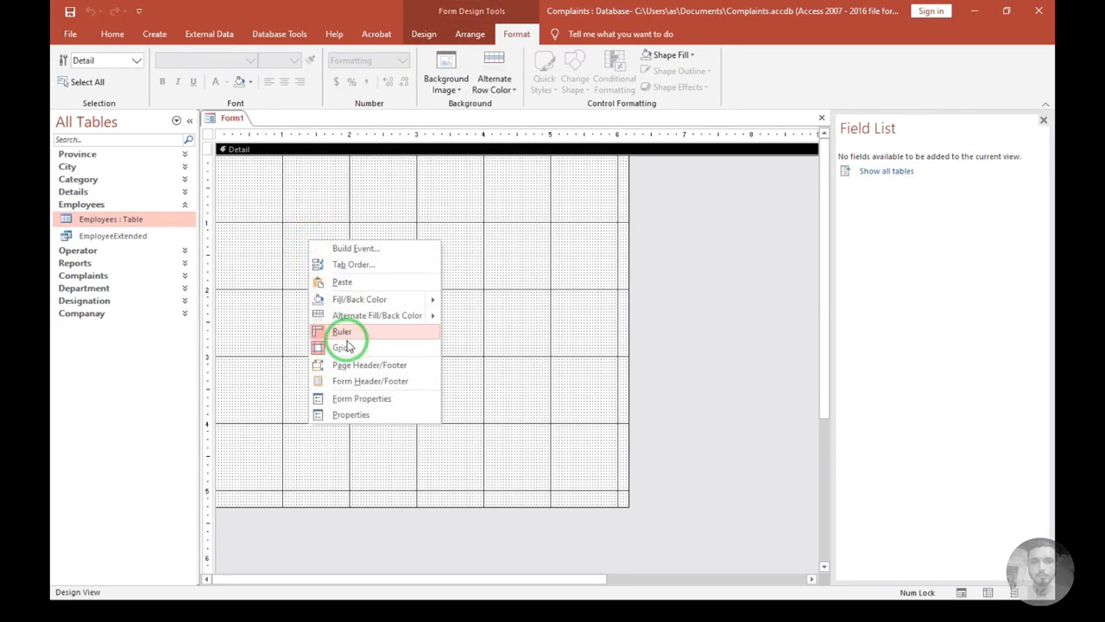
click(351, 382)
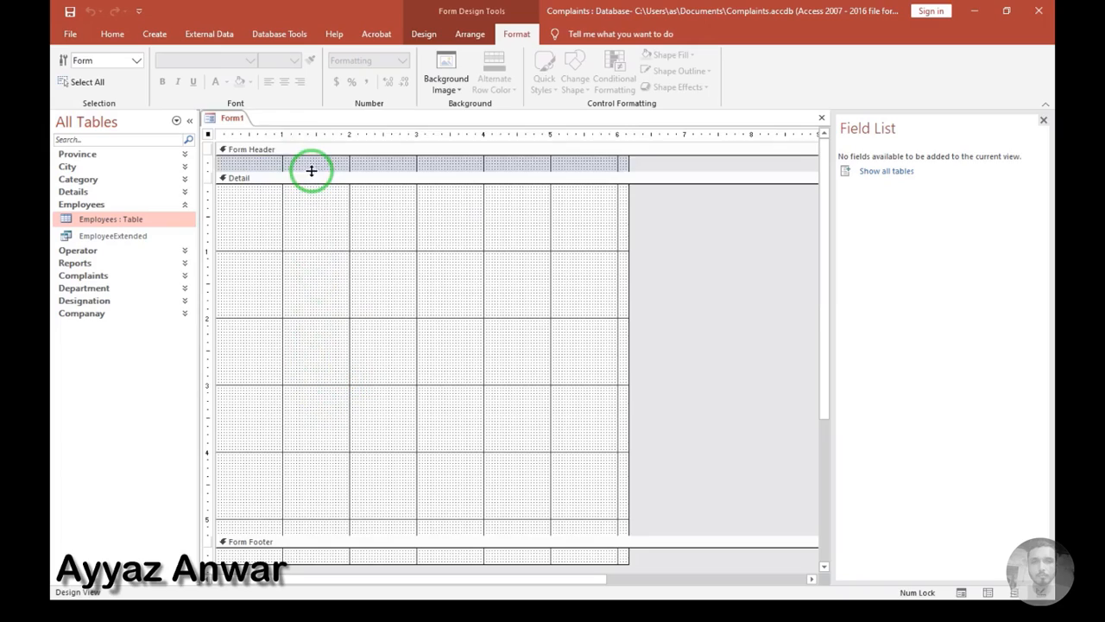
Enlarge the form header section to about 0.96 inches tall and select it
drag(312, 170, 313, 212)
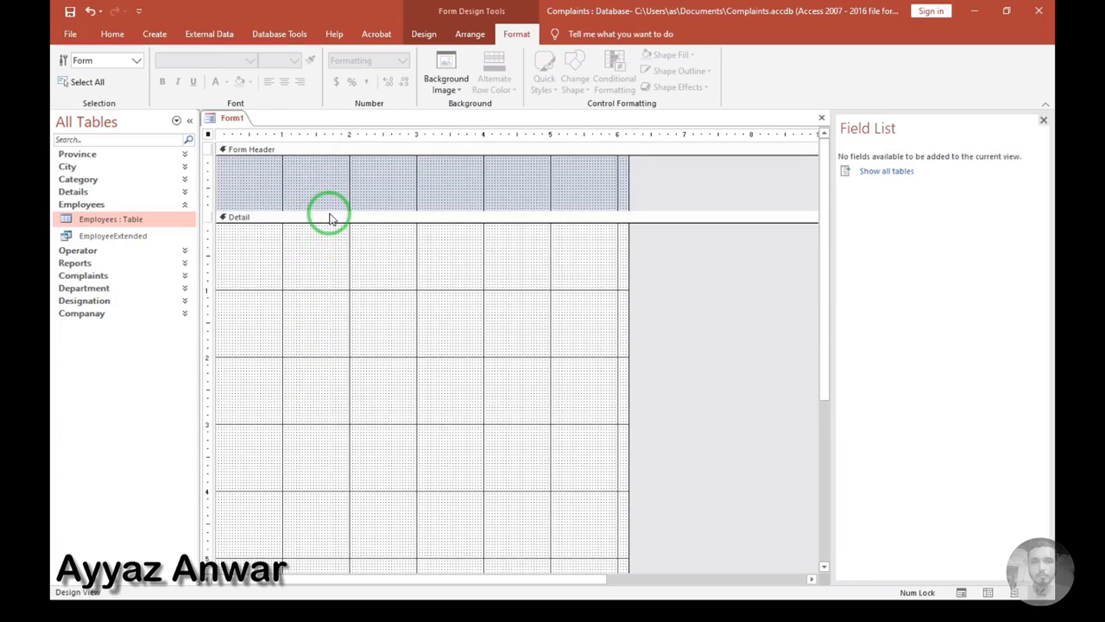
drag(342, 210, 346, 219)
right_click(346, 270)
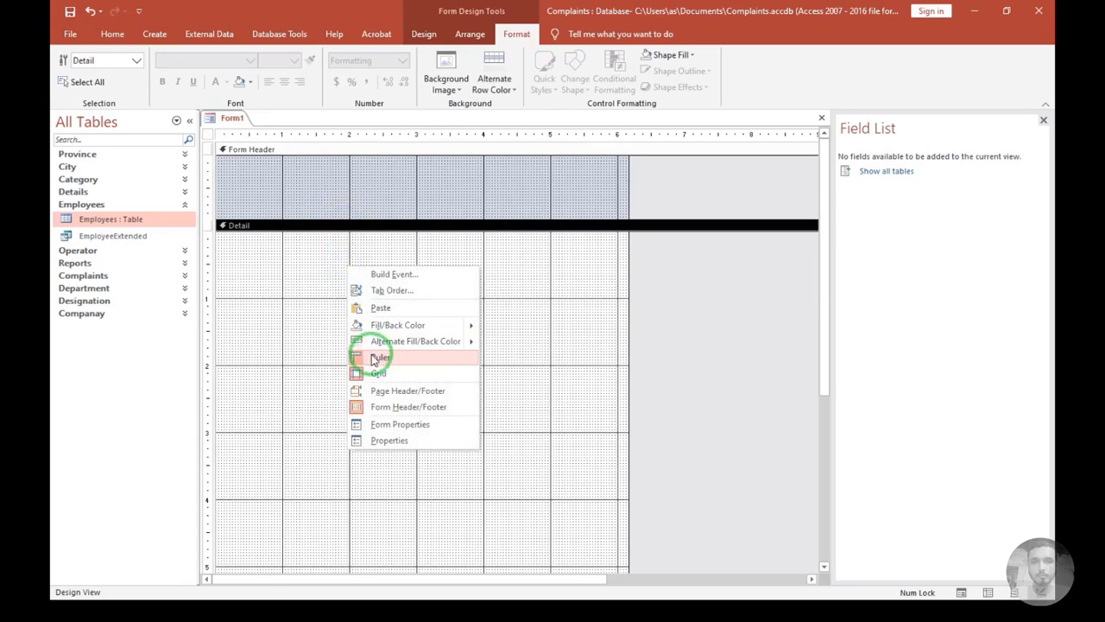
click(263, 316)
click(316, 204)
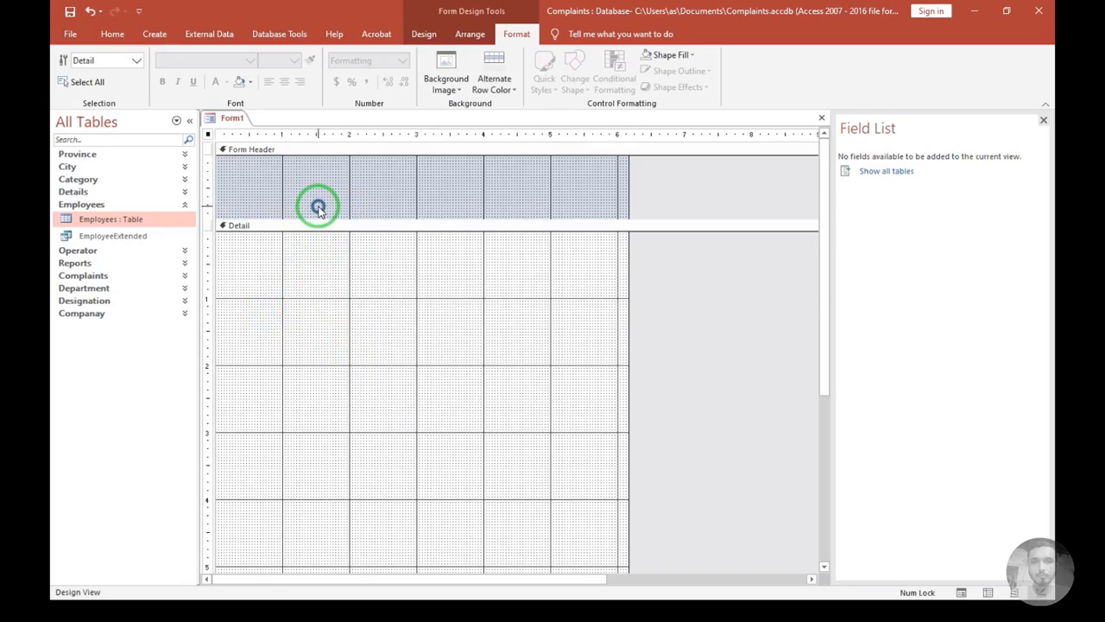
Open the existing Province form in Design view
click(116, 154)
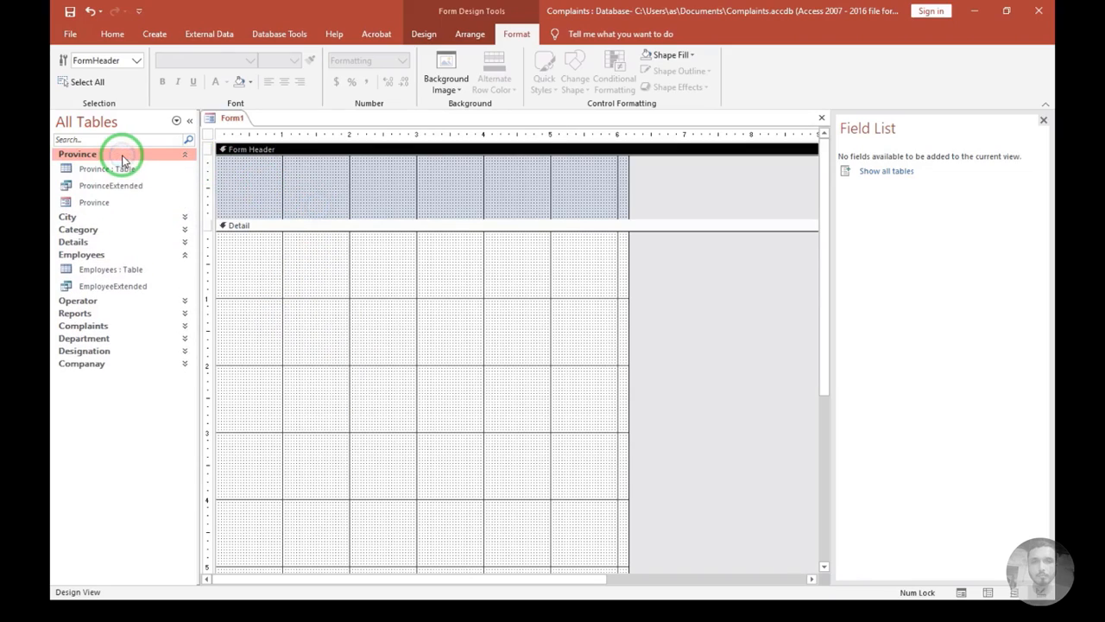
click(104, 205)
right_click(104, 209)
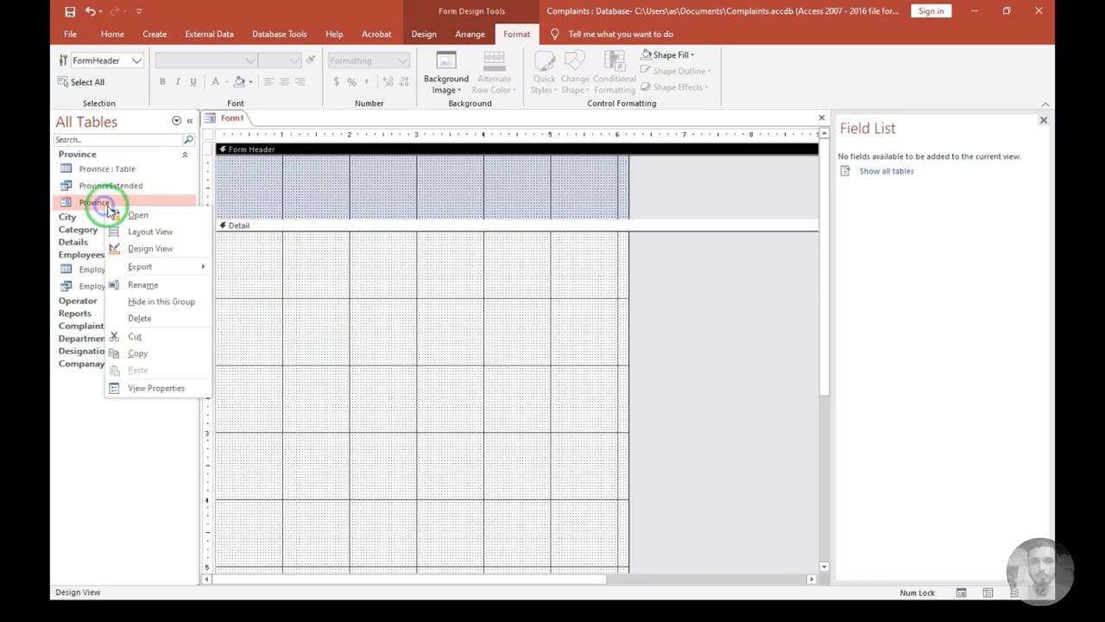
click(138, 247)
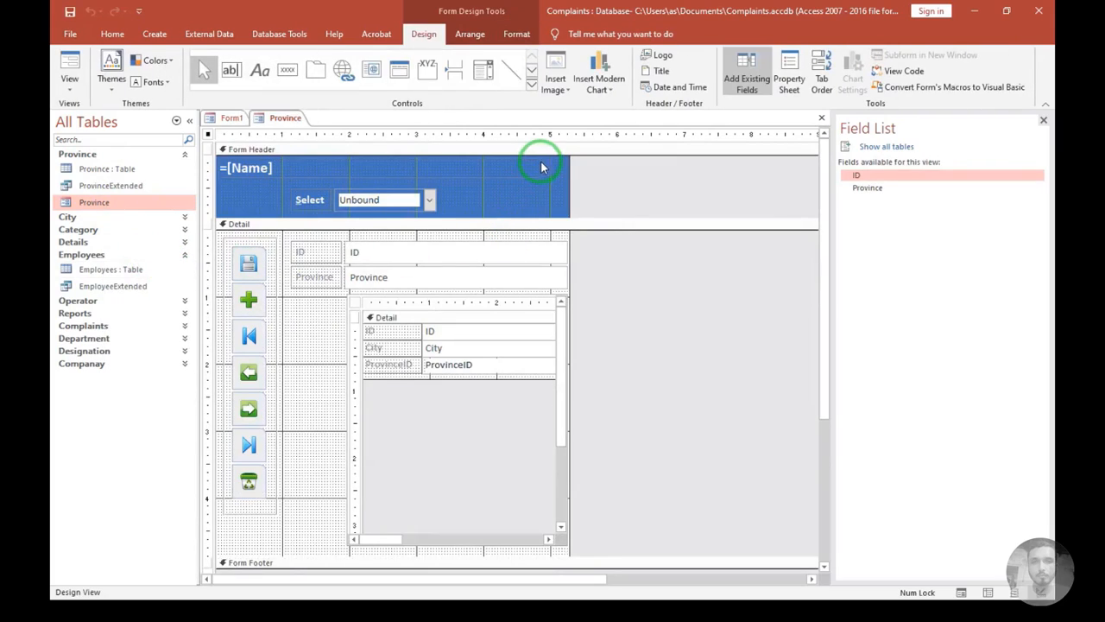
Copy the back color value of the Province form's header section and close that form
click(542, 156)
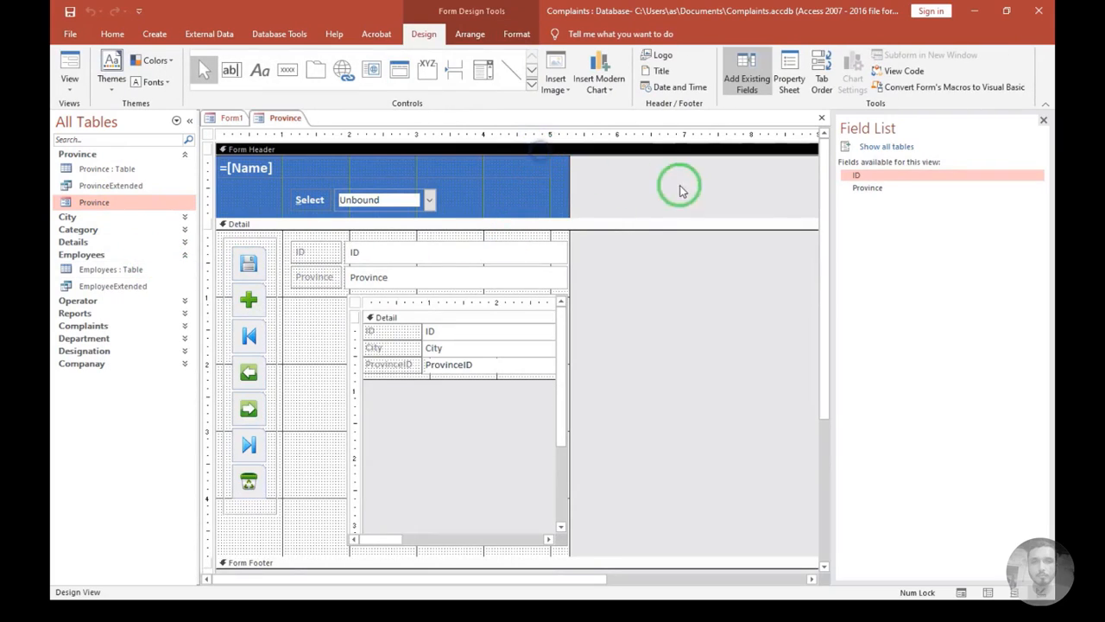
click(790, 78)
drag(993, 224, 925, 218)
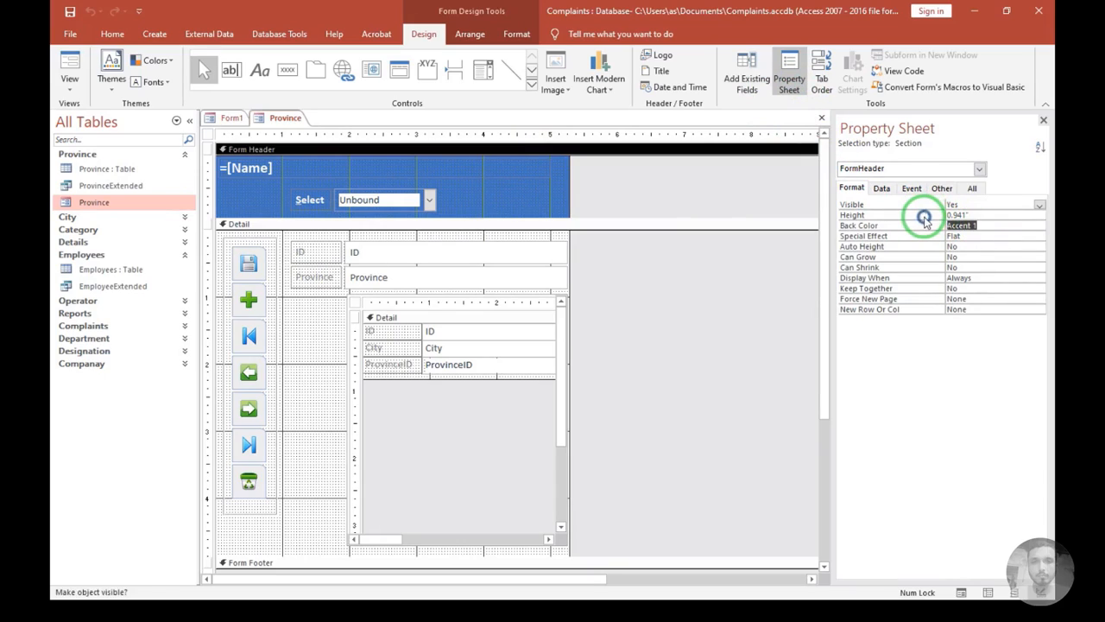
right_click(954, 223)
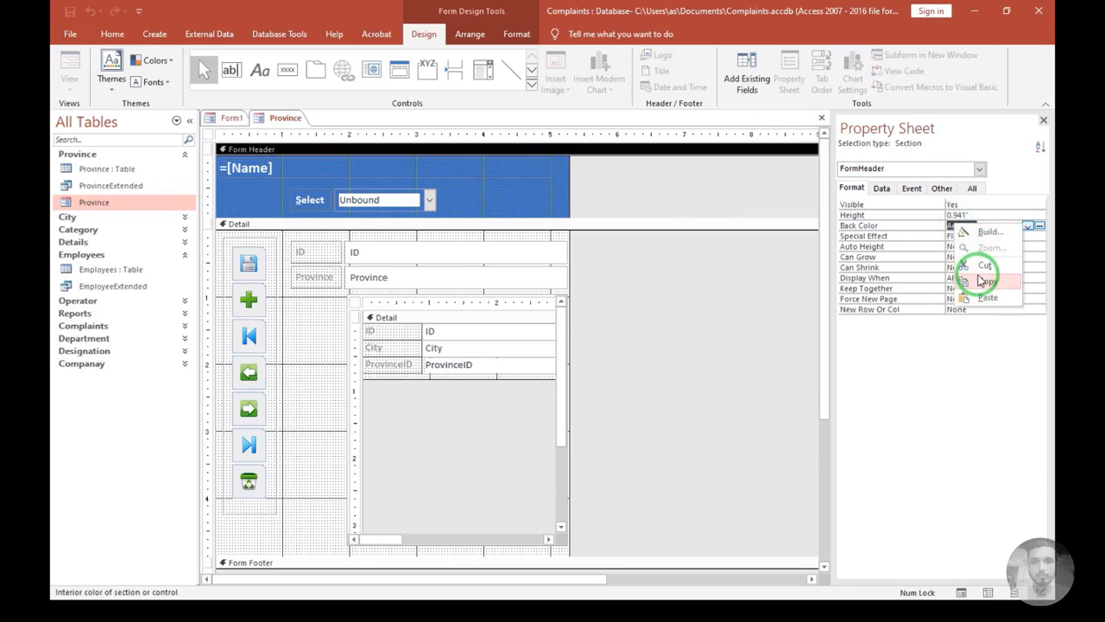
click(978, 282)
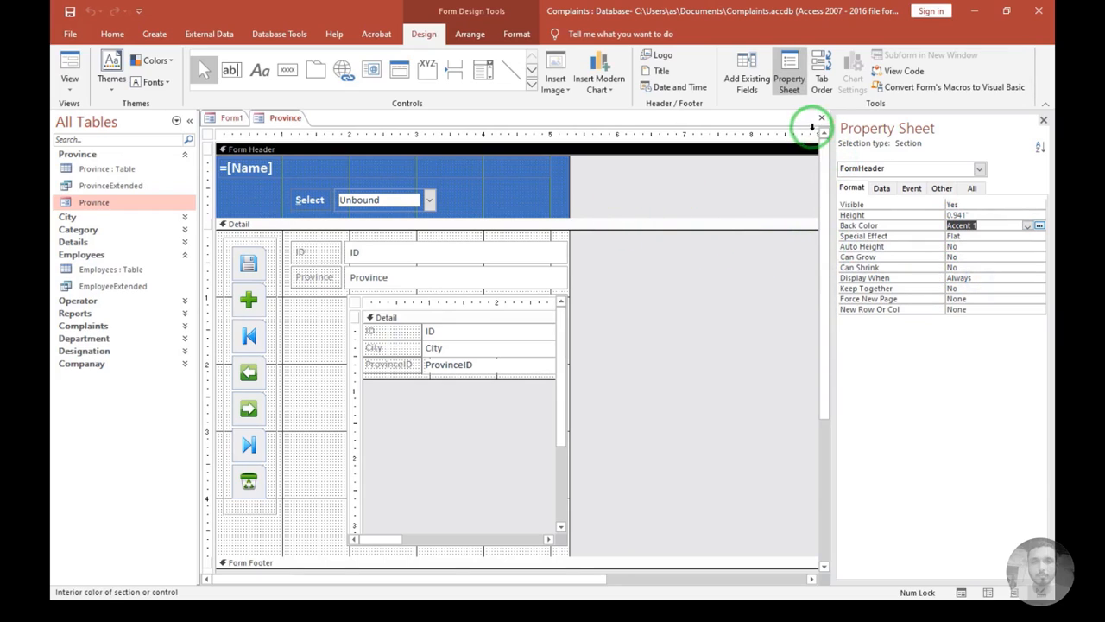
click(821, 121)
Paste Accent 1 as the back color of the new form's header section
click(361, 156)
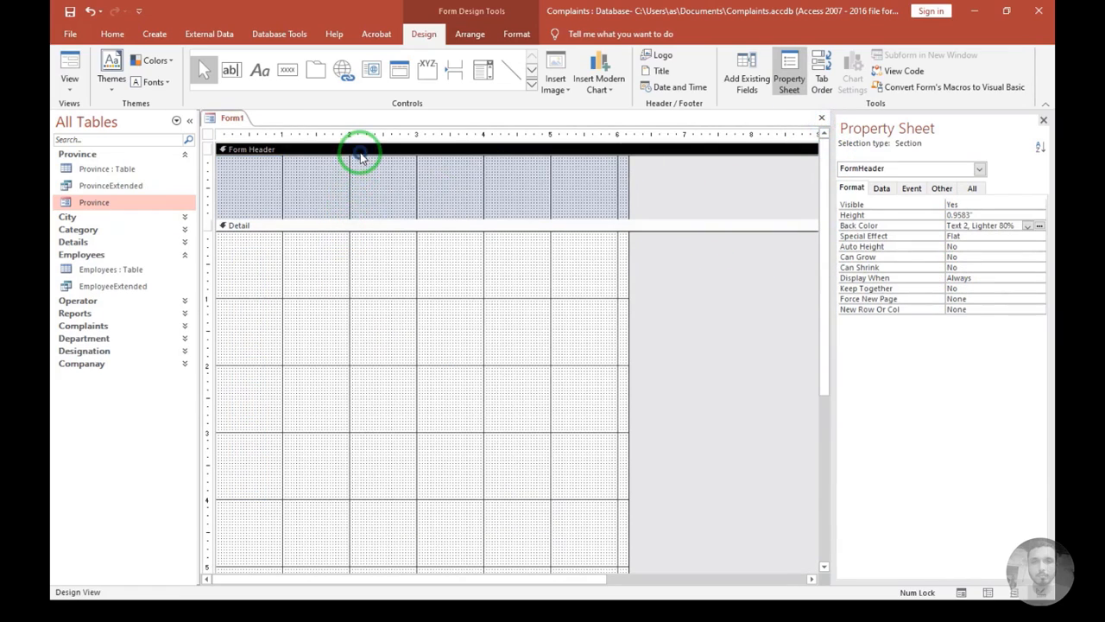
click(979, 235)
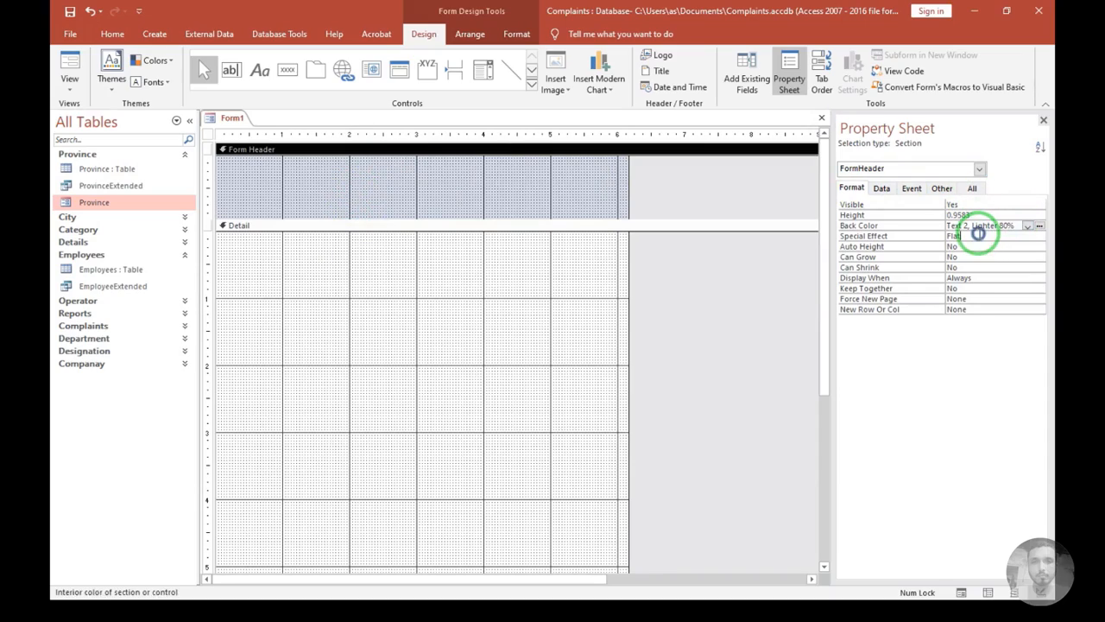
key(Up)
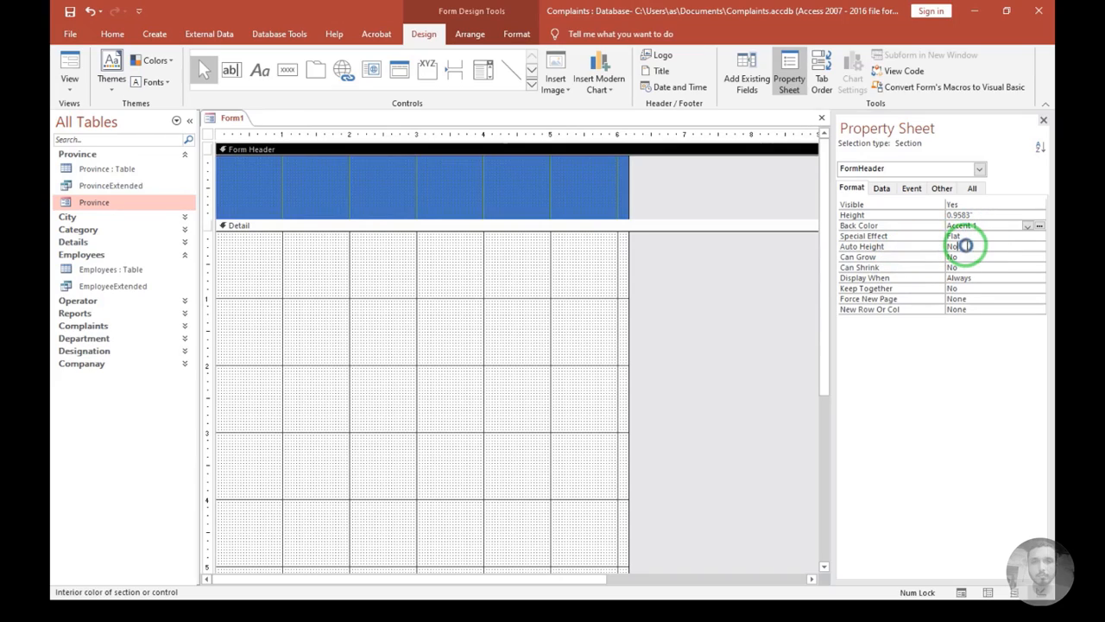
Shrink the form header section to about 0.7 inches tall
click(542, 228)
click(540, 210)
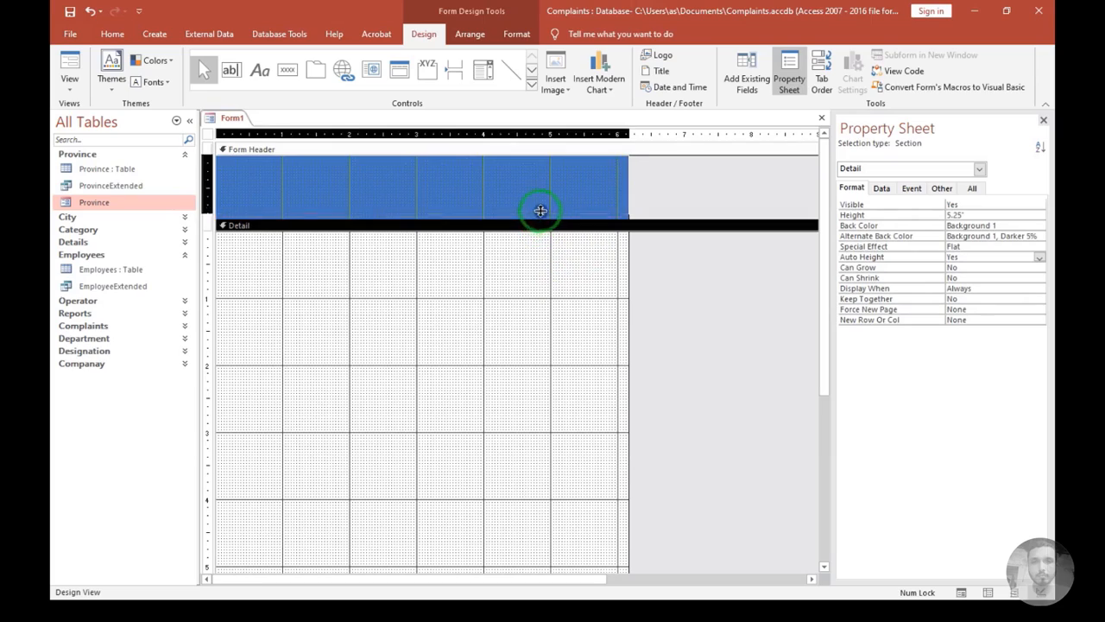
drag(541, 198, 540, 199)
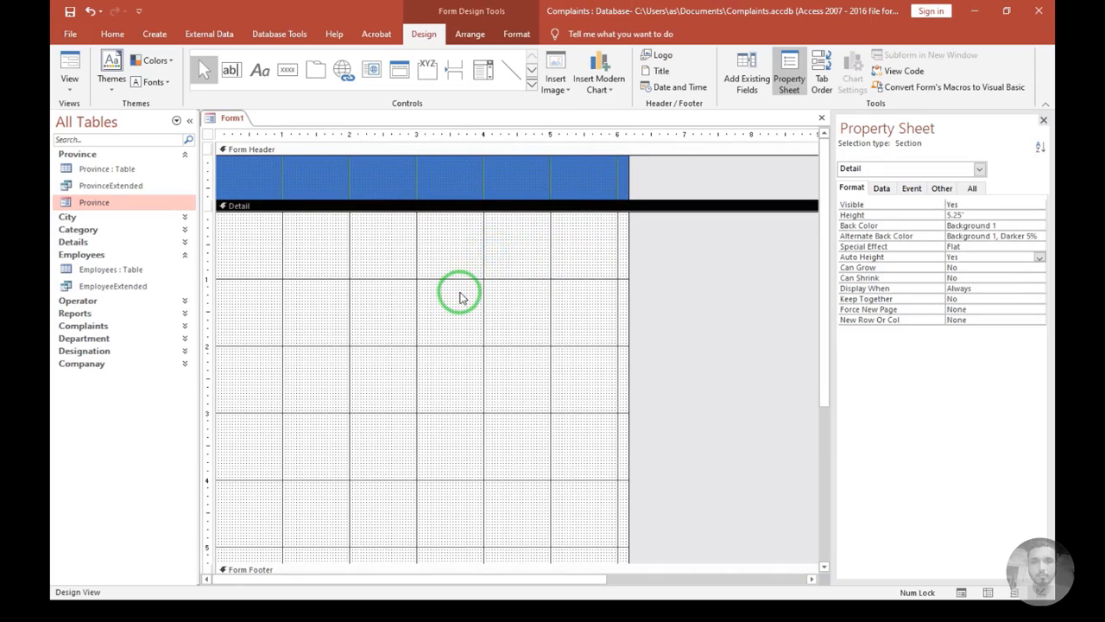
Save the new form as Form1 and collapse the Province group in the object list
key(ctrl+s)
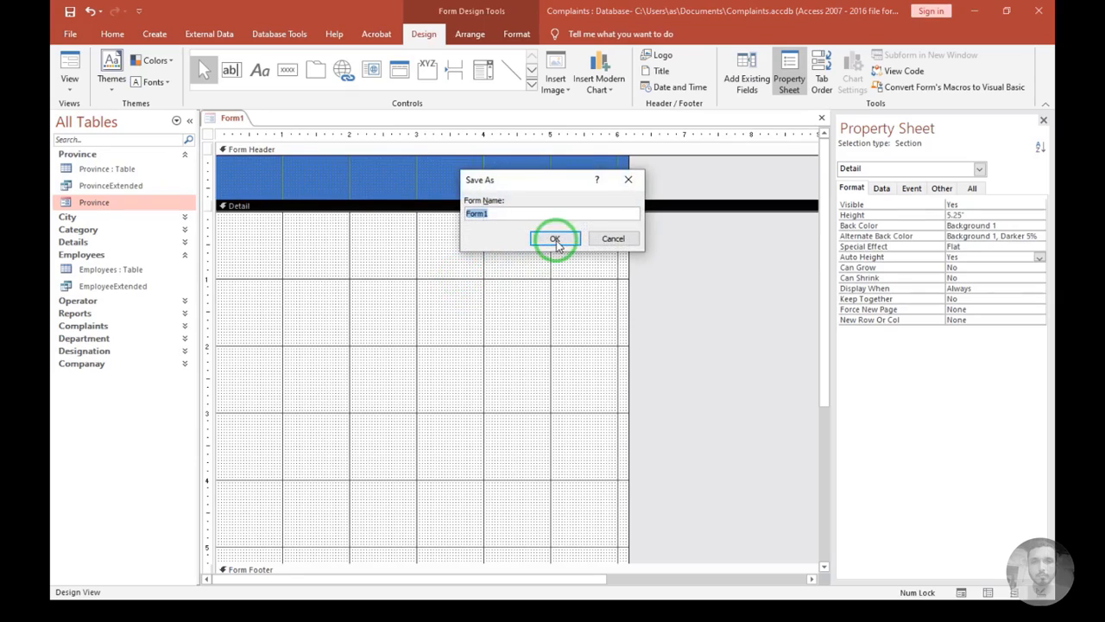
click(557, 239)
click(521, 277)
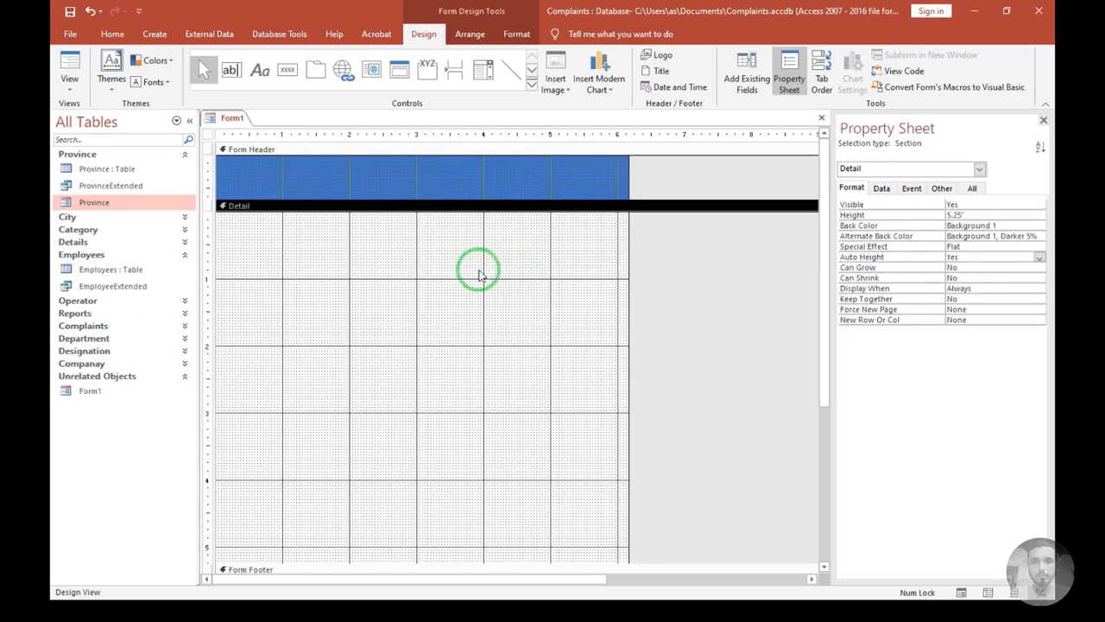
click(184, 154)
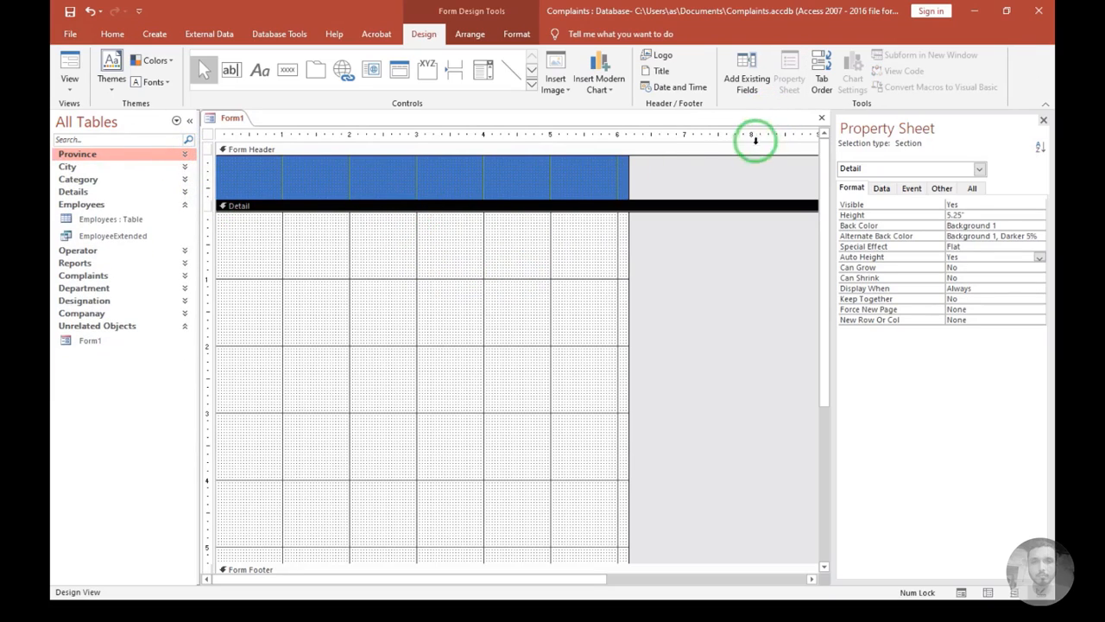
Set the record source of the whole form to EmployeeExtended
click(721, 254)
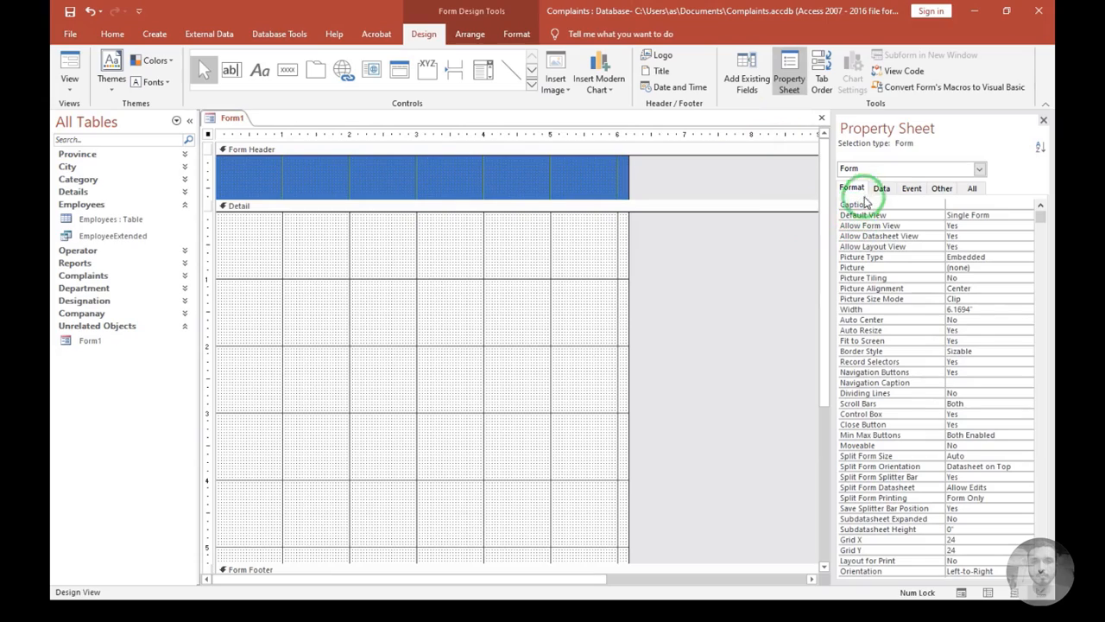
click(881, 188)
click(984, 205)
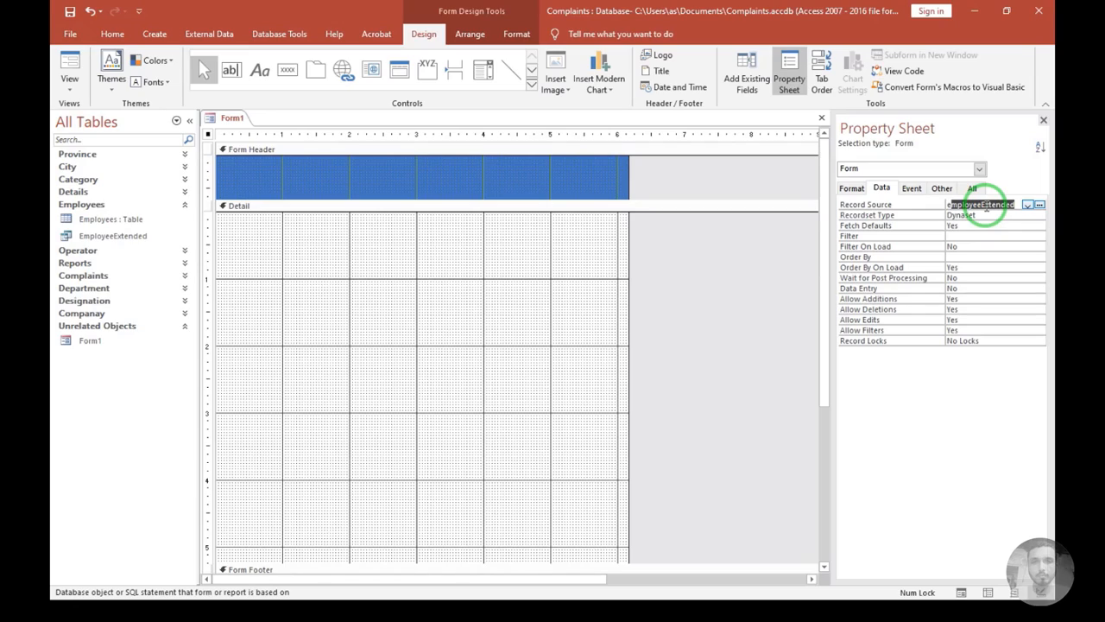
key(Return)
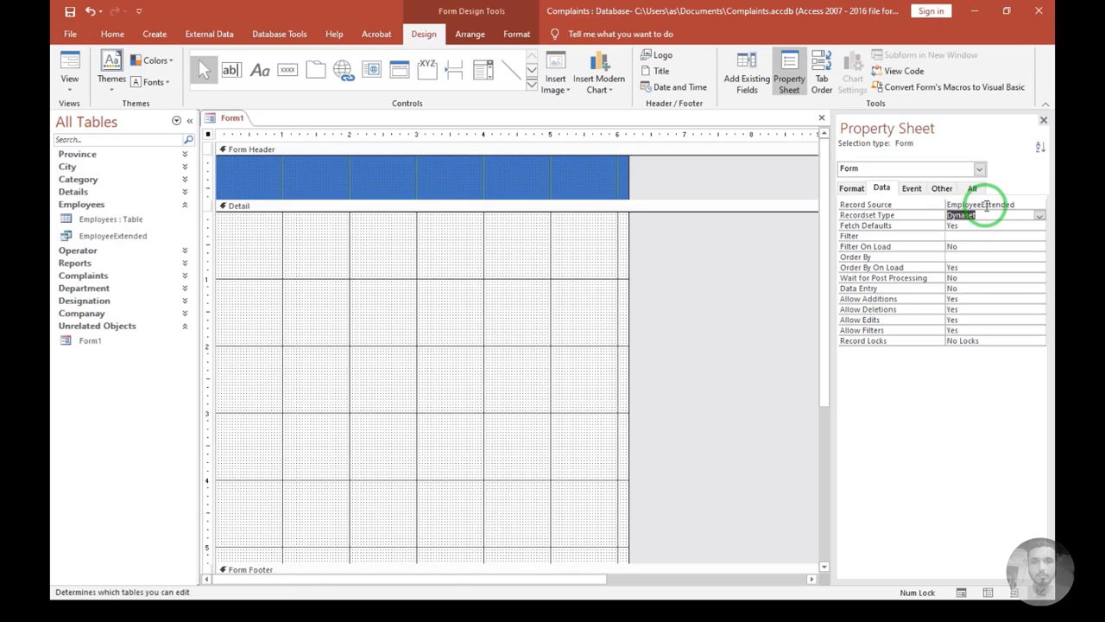
Save the changes to Form1 and close the form
click(587, 257)
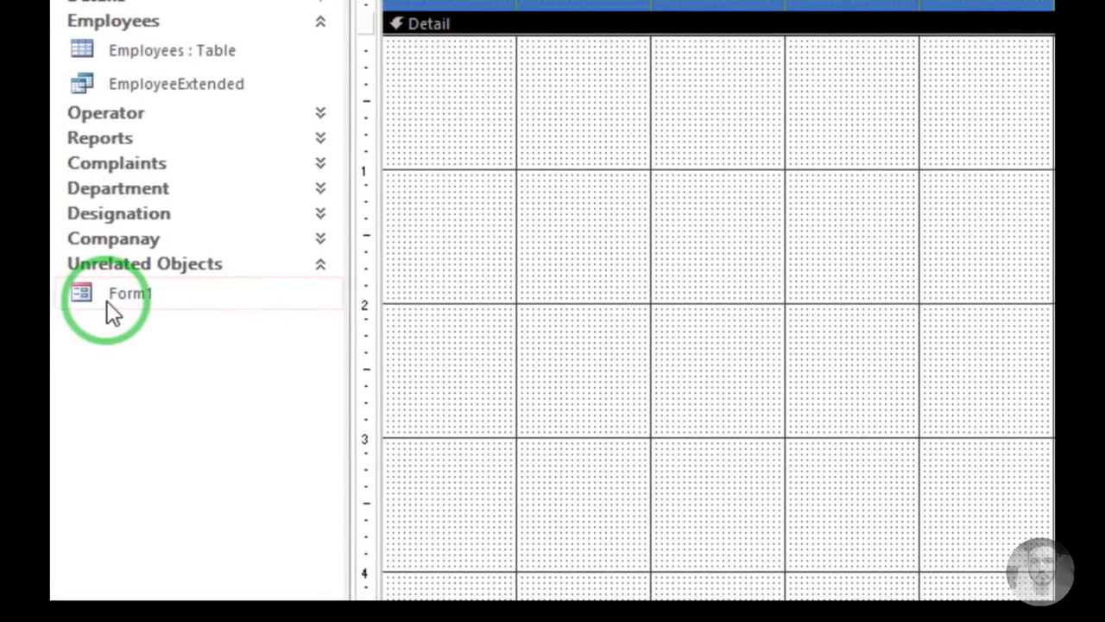
key(ctrl+s)
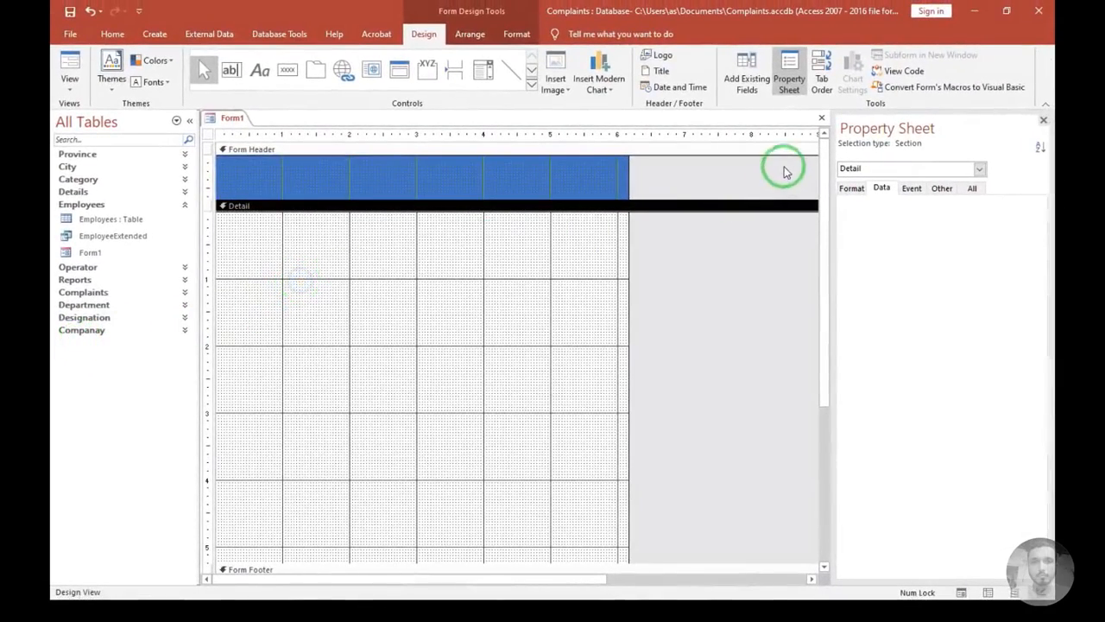
click(818, 122)
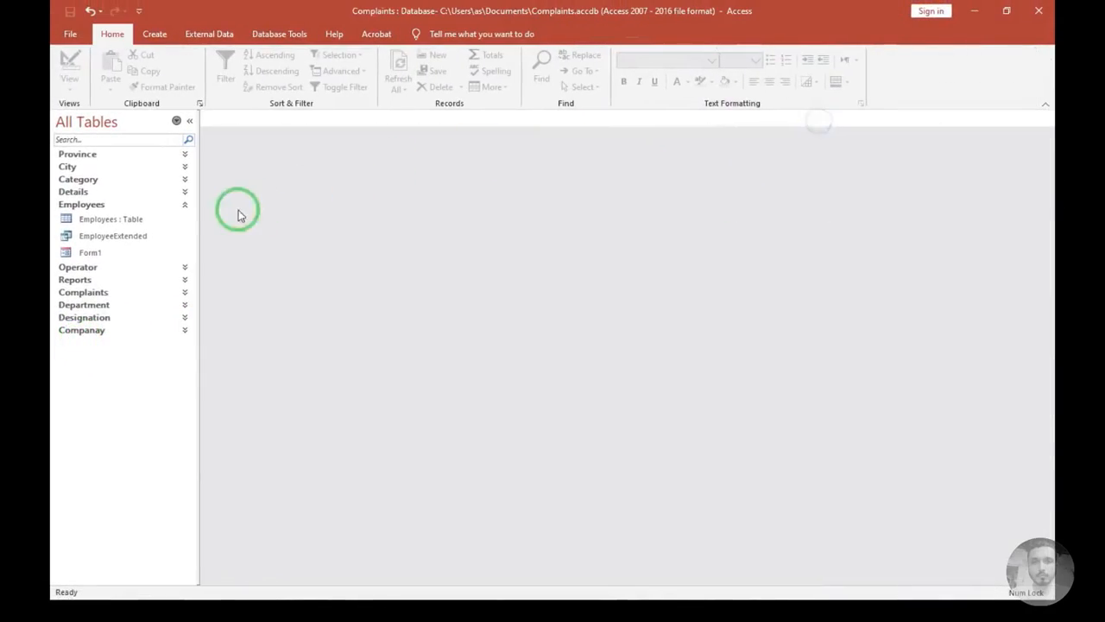
Rename Form1 in the Employees group as New Employee
click(97, 252)
click(99, 253)
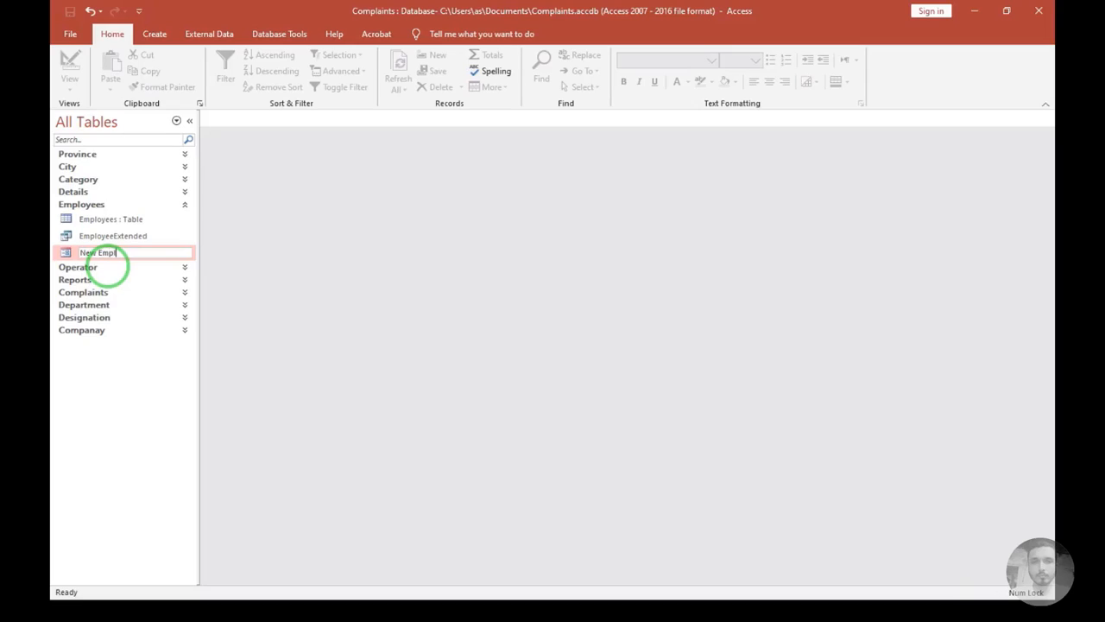
text(New Employee)
key(Return)
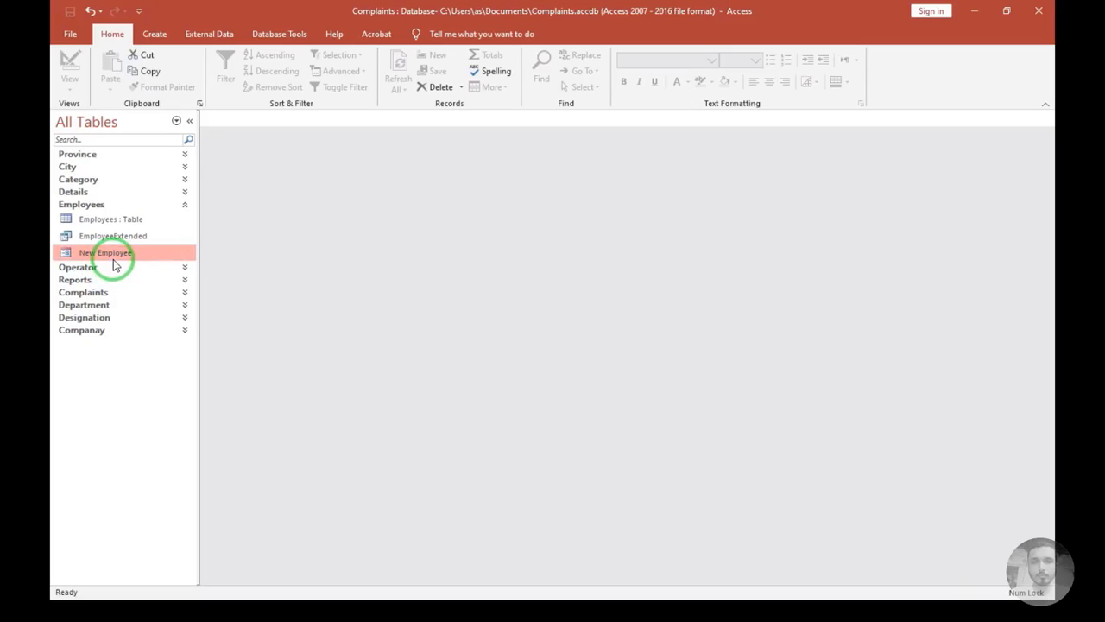
Open the New Employee form in Design view
right_click(115, 257)
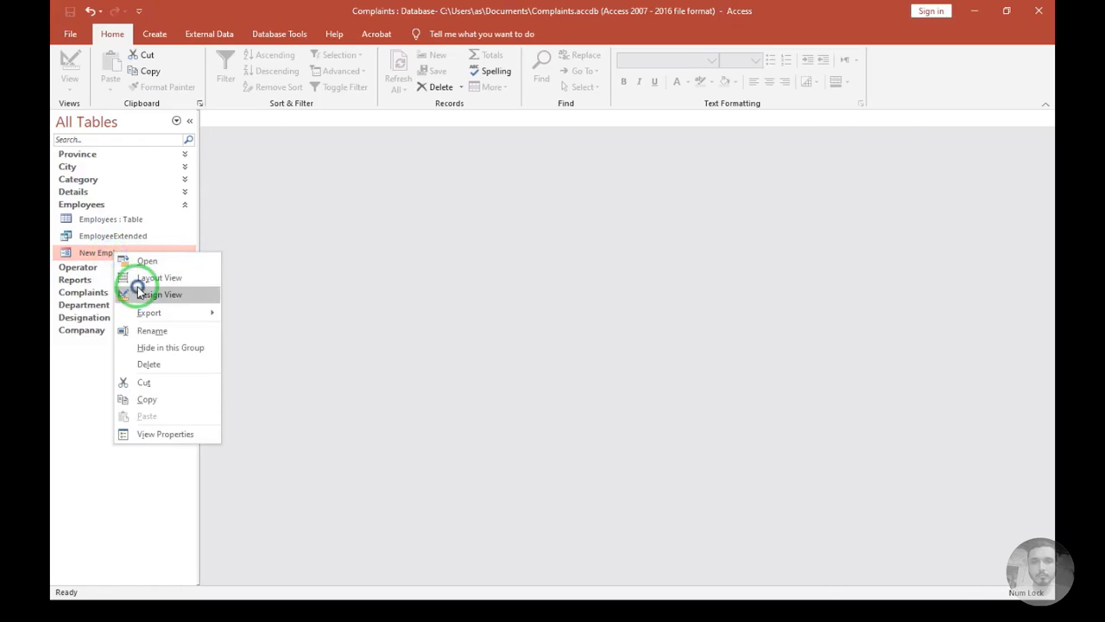
click(139, 294)
click(403, 273)
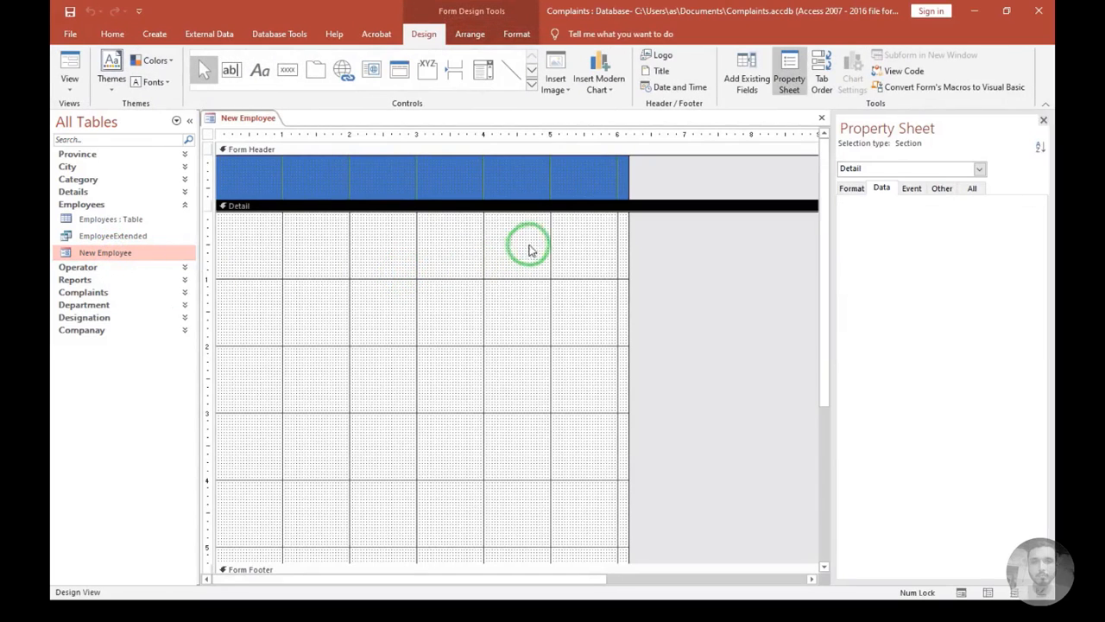
Add the ID, Gender, Name0, FatherName, Mobile, Phone, CNIC and Street fields to the form's Detail section
click(748, 80)
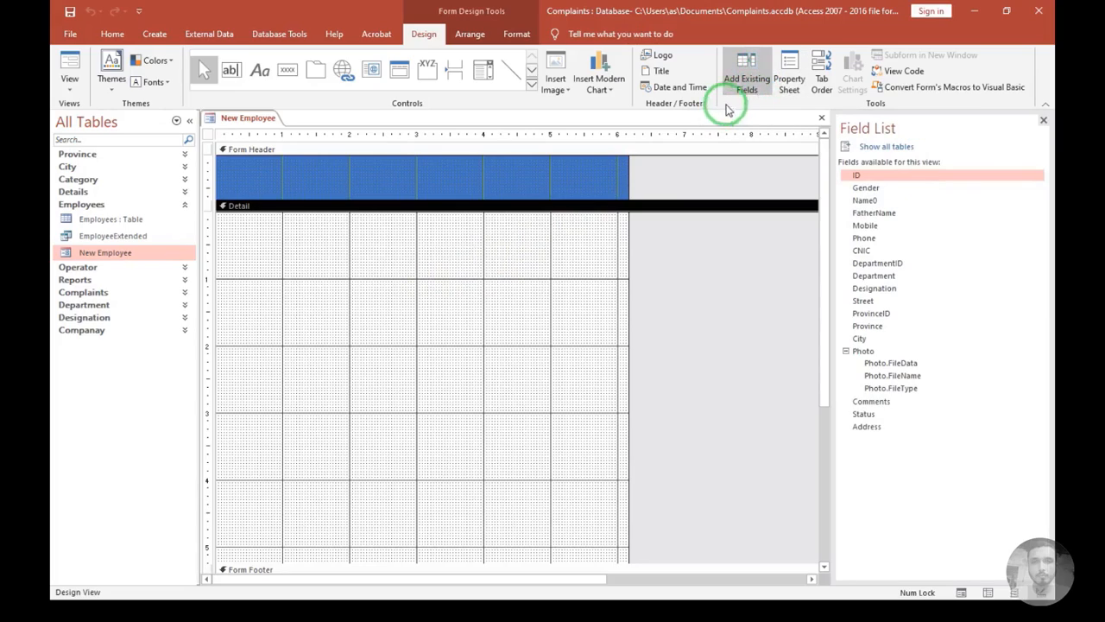
drag(858, 177, 424, 259)
click(870, 188)
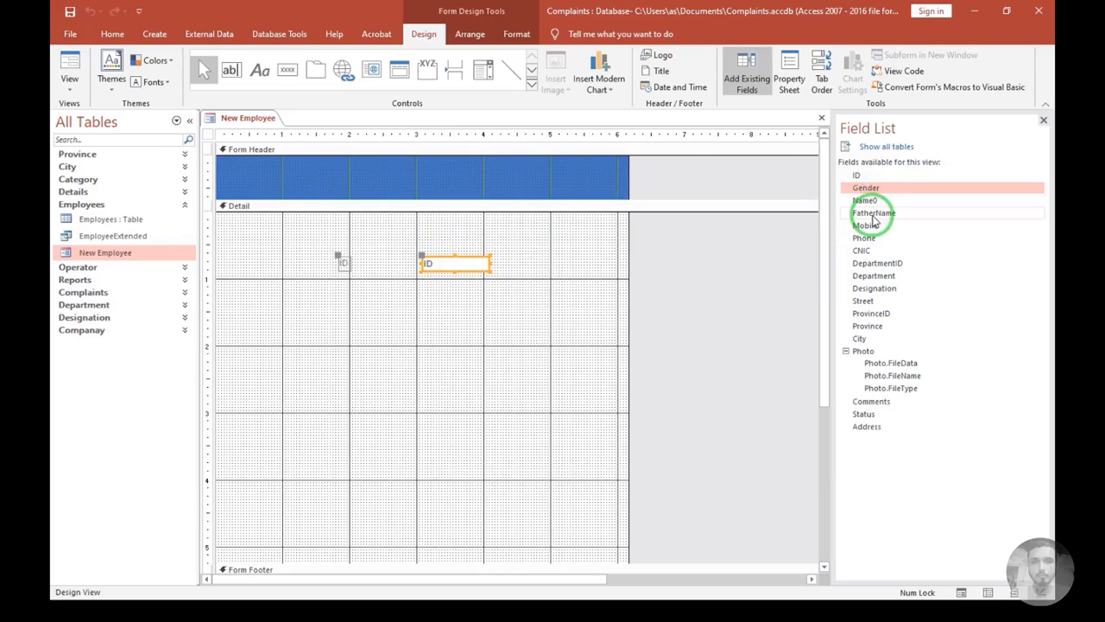
shift+click(876, 213)
shift+click(874, 227)
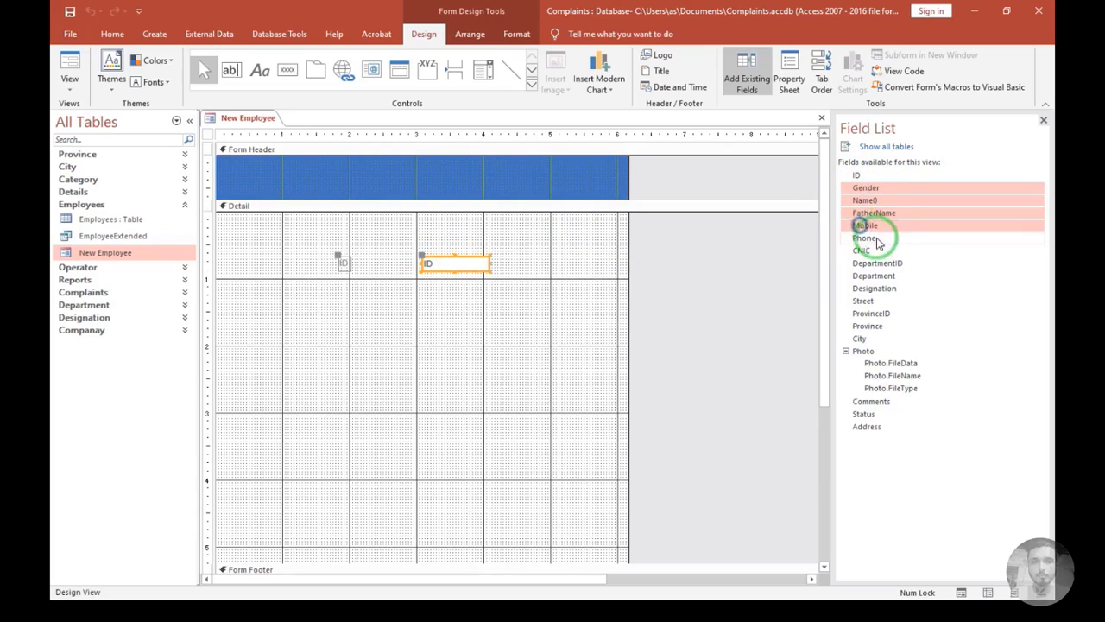
shift+click(872, 238)
shift+click(861, 250)
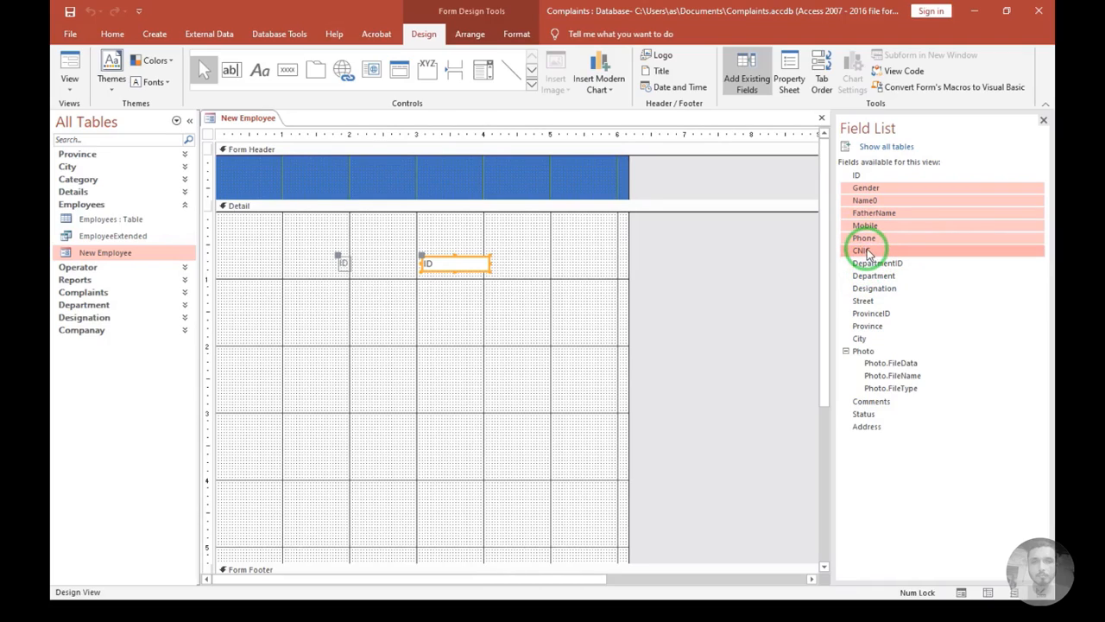
drag(868, 252, 371, 328)
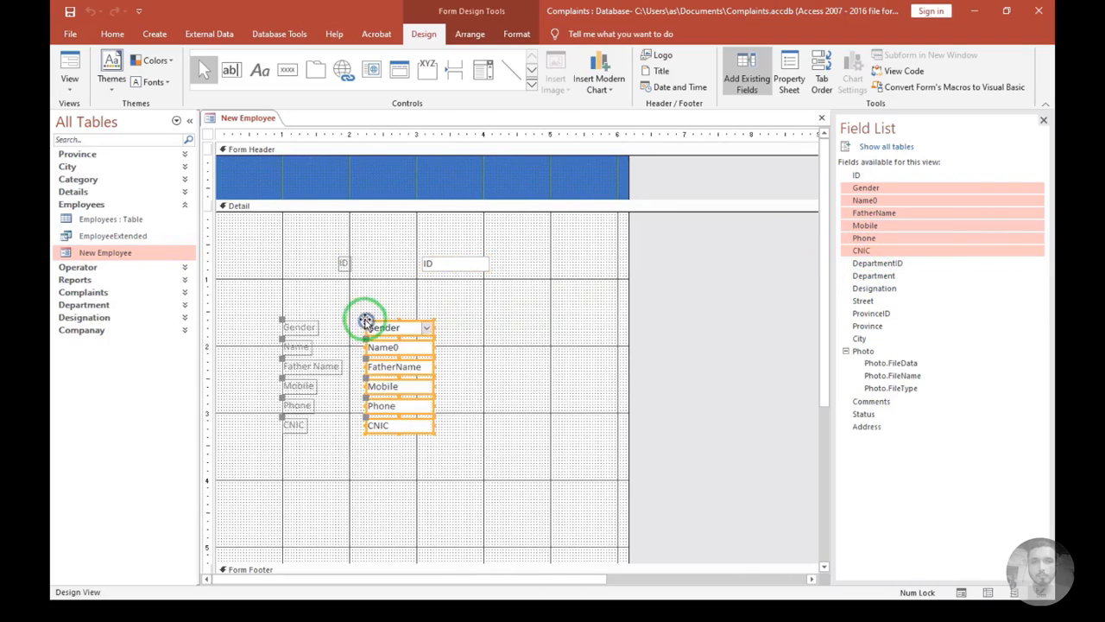
click(552, 335)
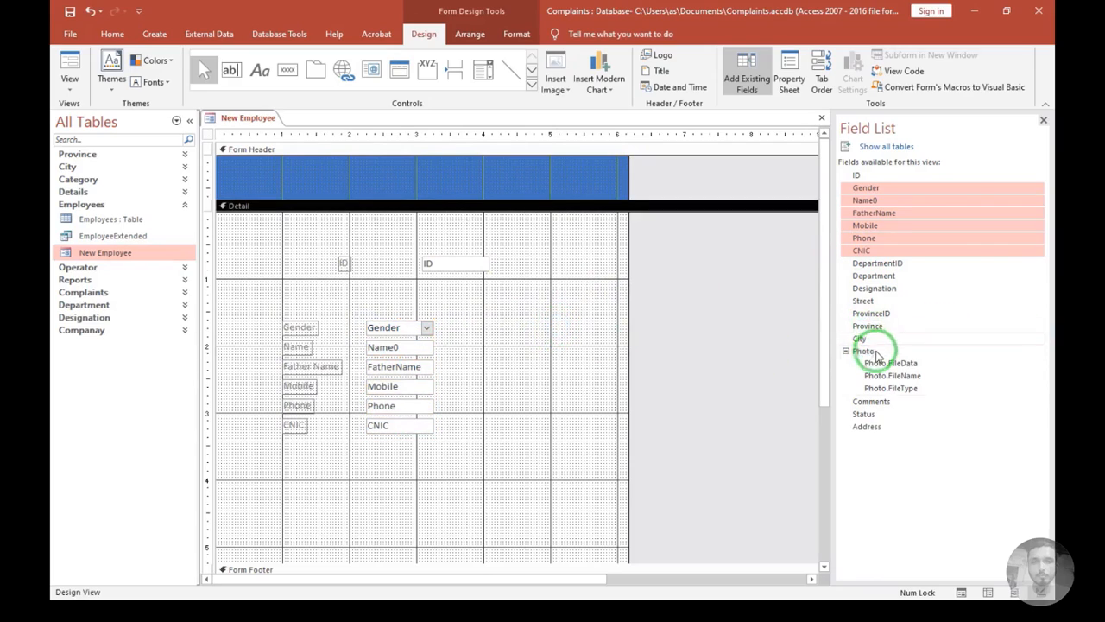
drag(863, 299, 332, 437)
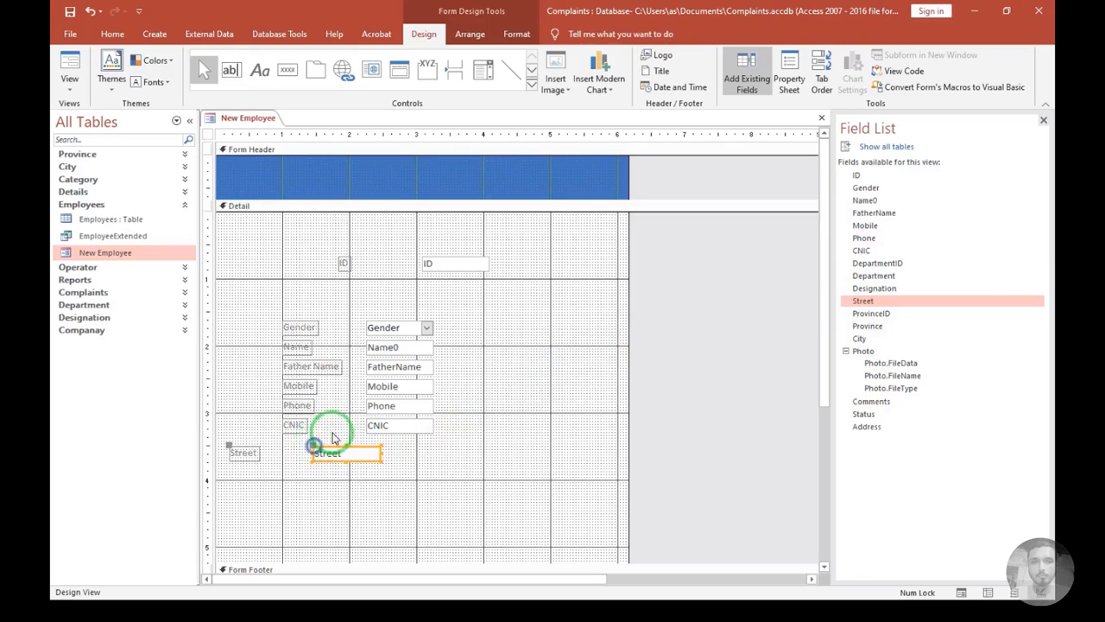
Arrange all the added fields and labels in a Stacked layout and move it to the upper part of the Detail section
drag(535, 250, 216, 478)
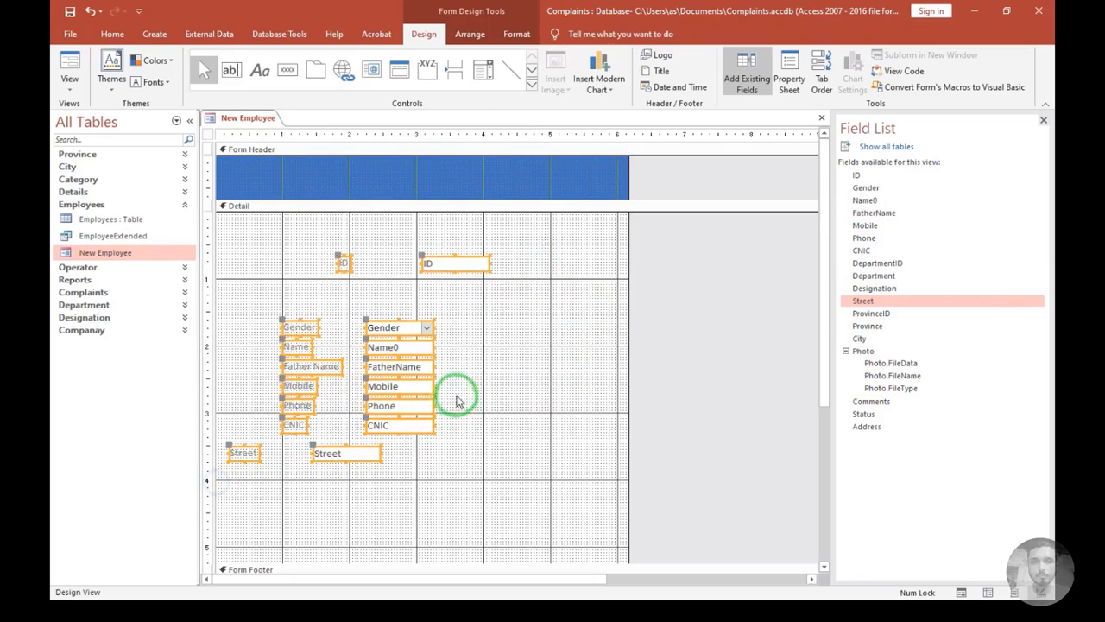
right_click(407, 372)
mouse_move(458, 349)
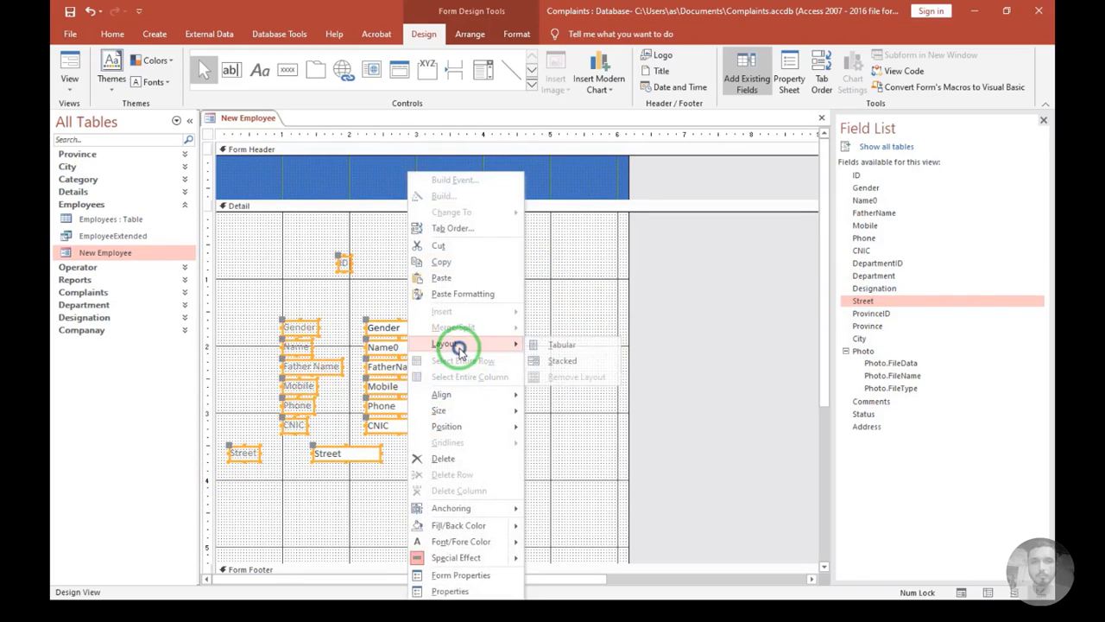
click(564, 360)
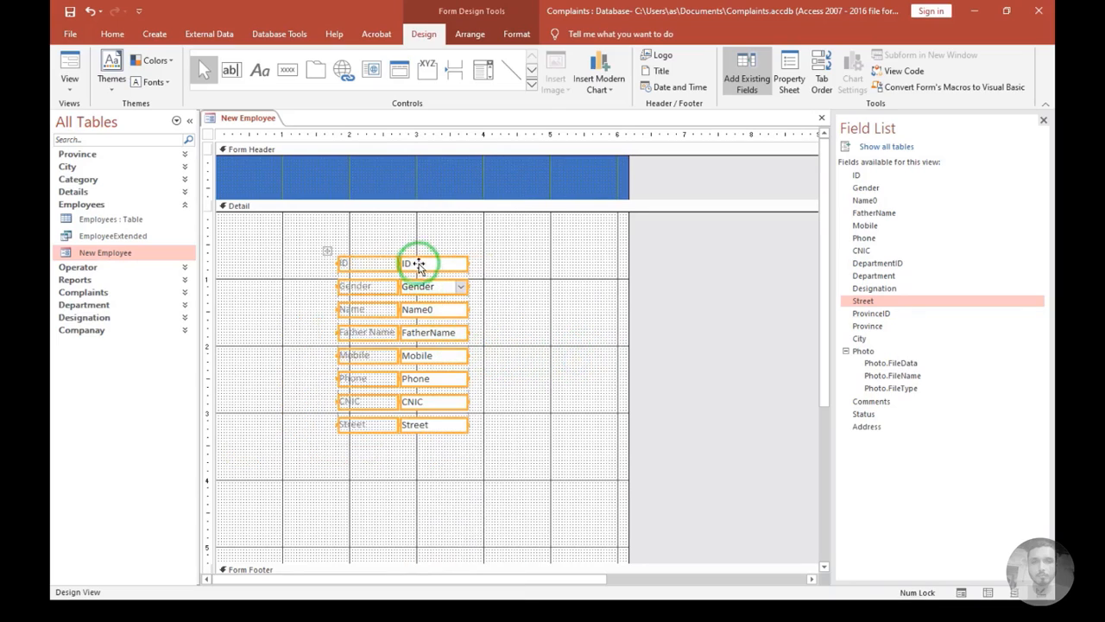
drag(418, 265, 361, 229)
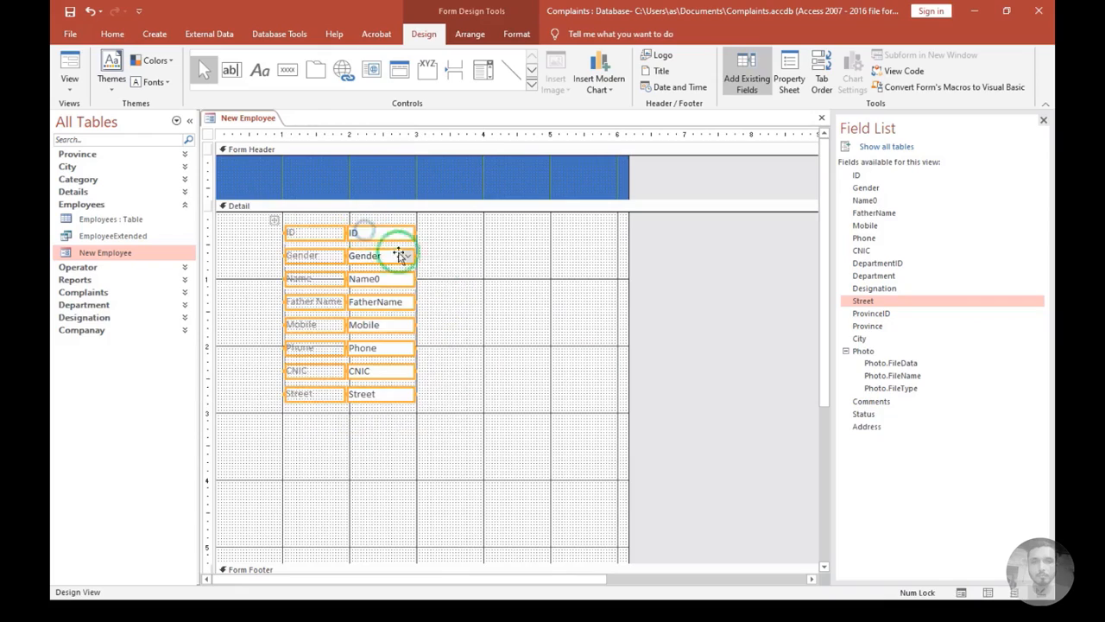
Set the control padding of the stacked fields to Narrow and their control margins to Wide
click(472, 35)
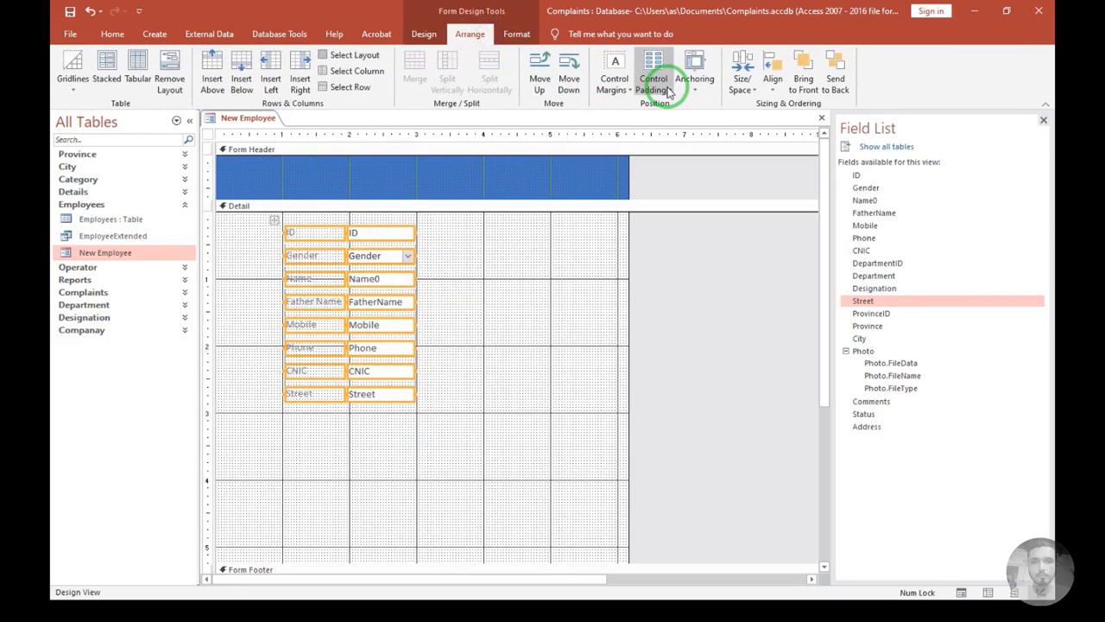
click(667, 90)
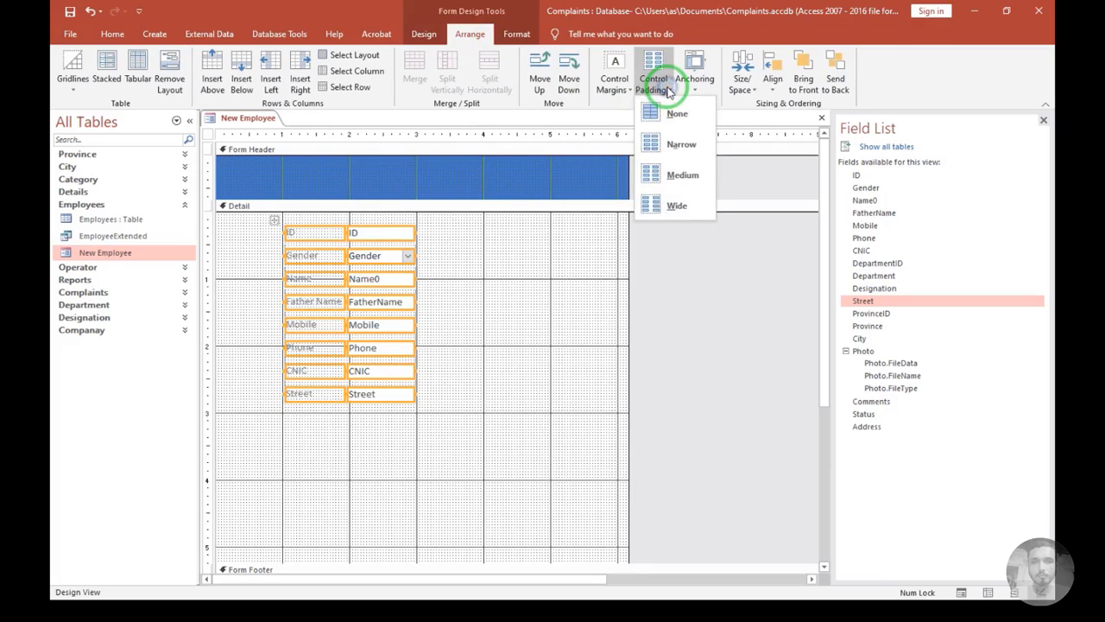
click(678, 144)
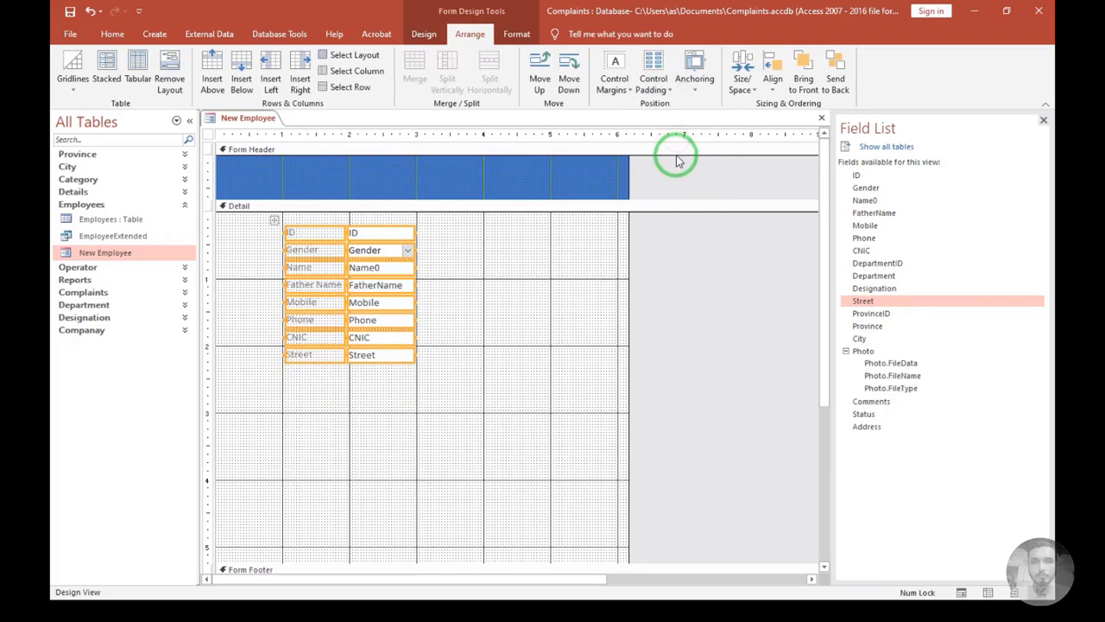
click(630, 88)
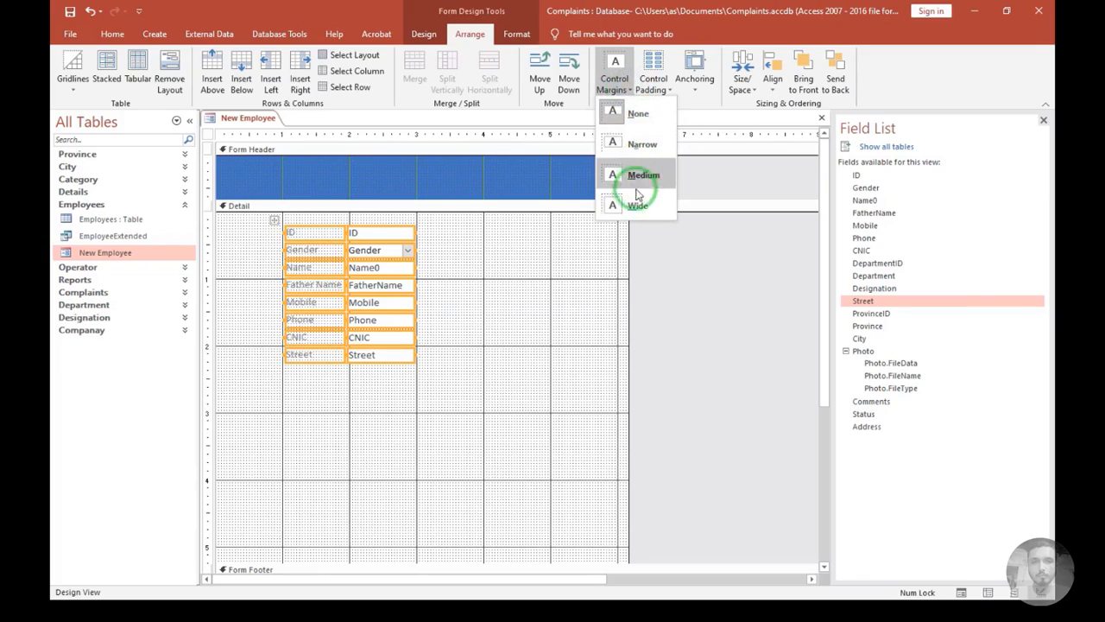
click(633, 206)
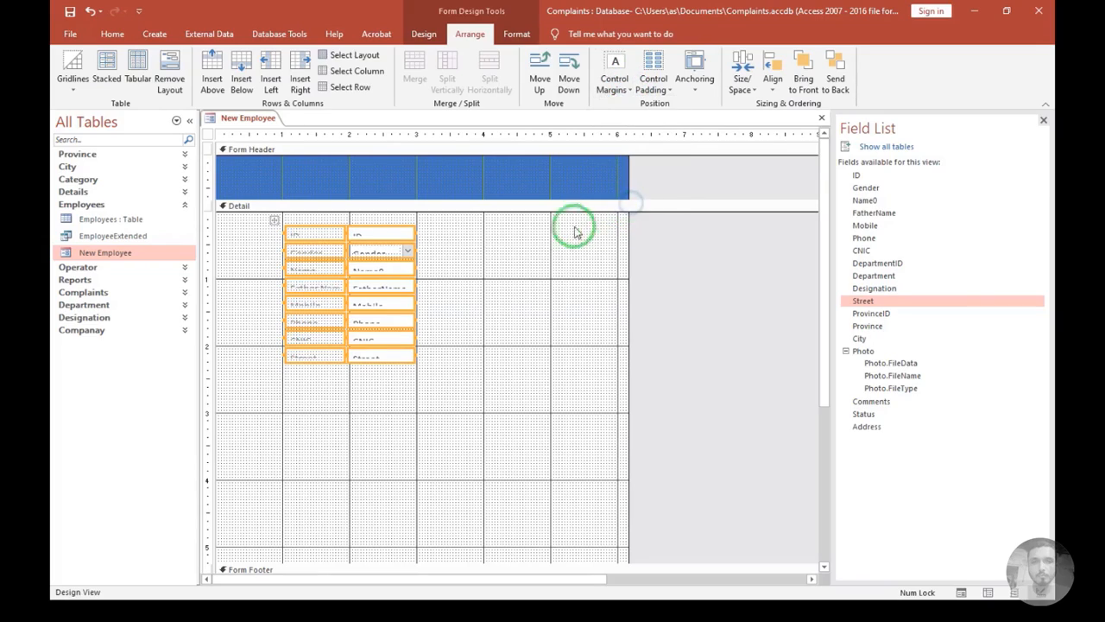
Increase the height of the ID text box to about 0.33 inches so its text fits
click(506, 239)
click(384, 227)
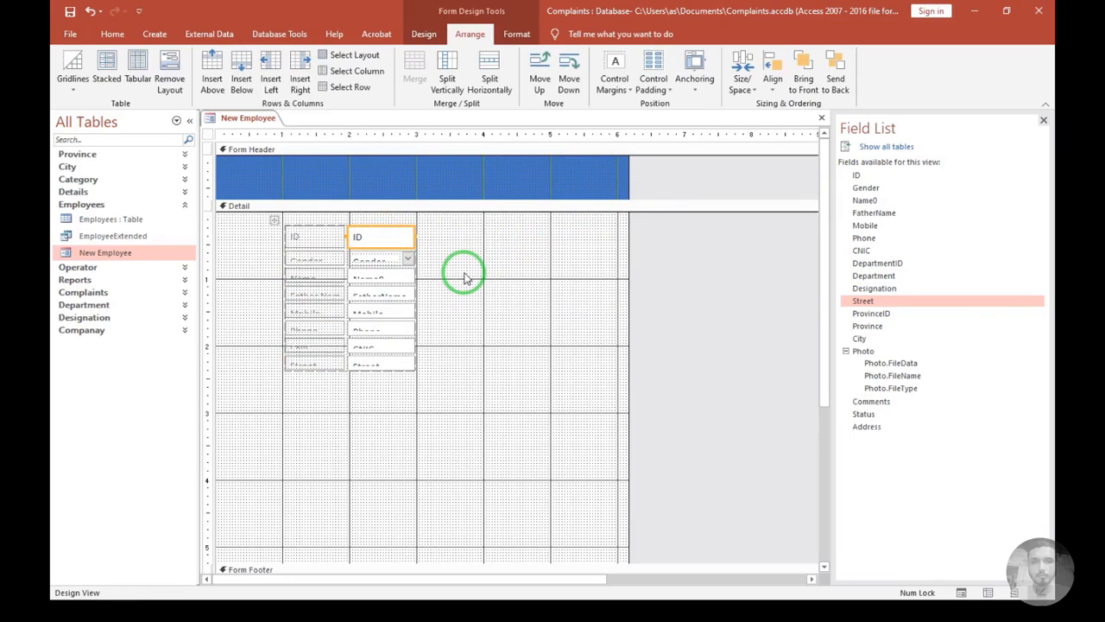
click(463, 277)
click(388, 237)
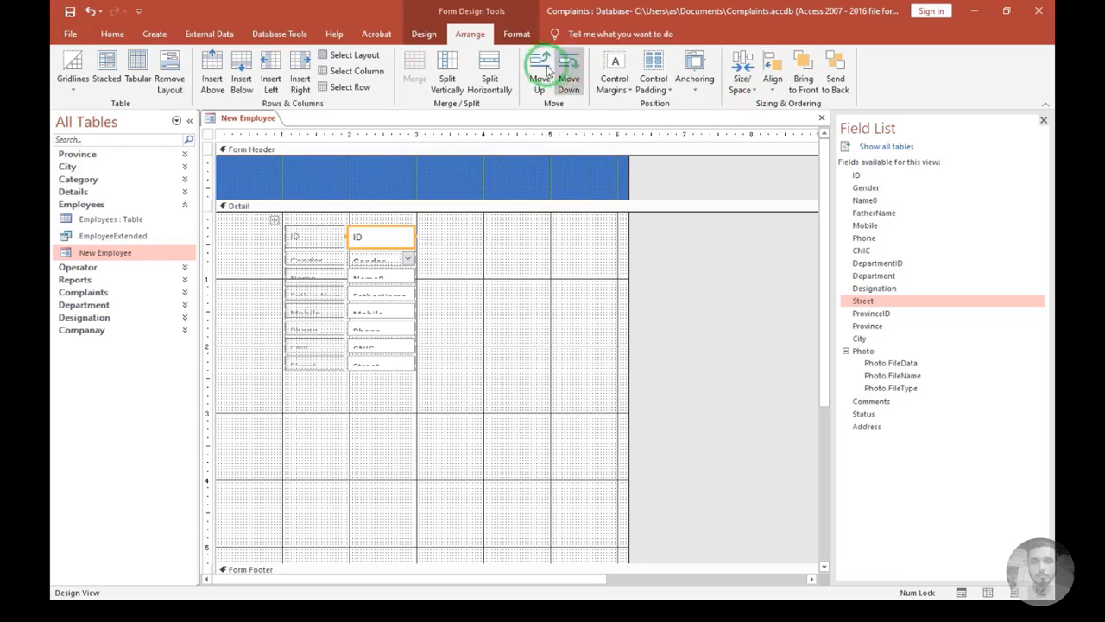
Set the height of the labels and text boxes from ID through CNIC to 0.3333 inches
click(429, 35)
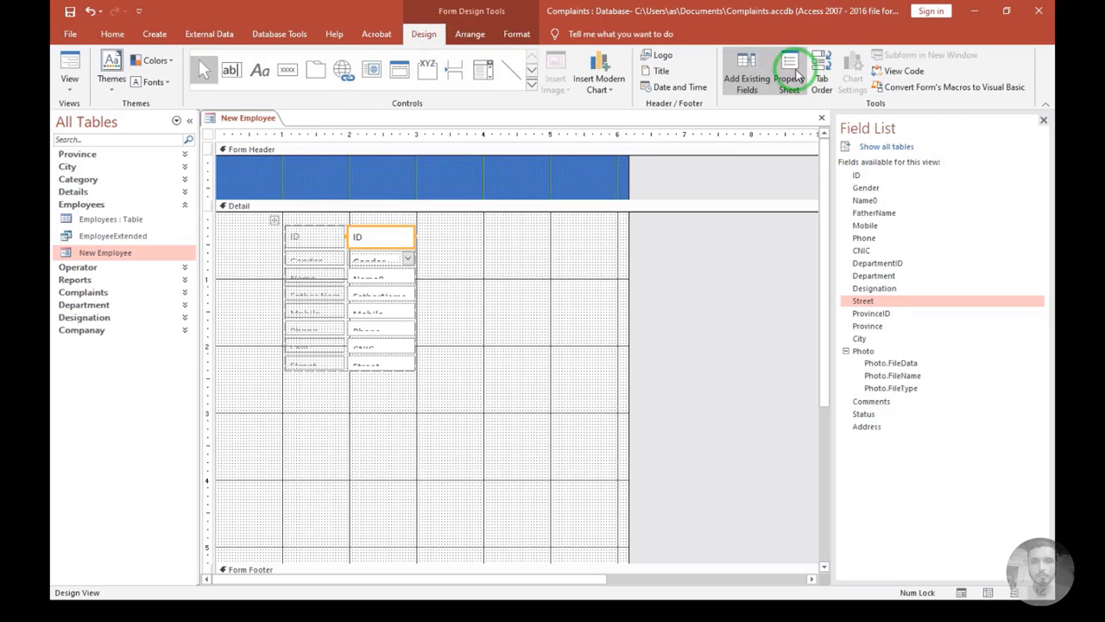
click(791, 78)
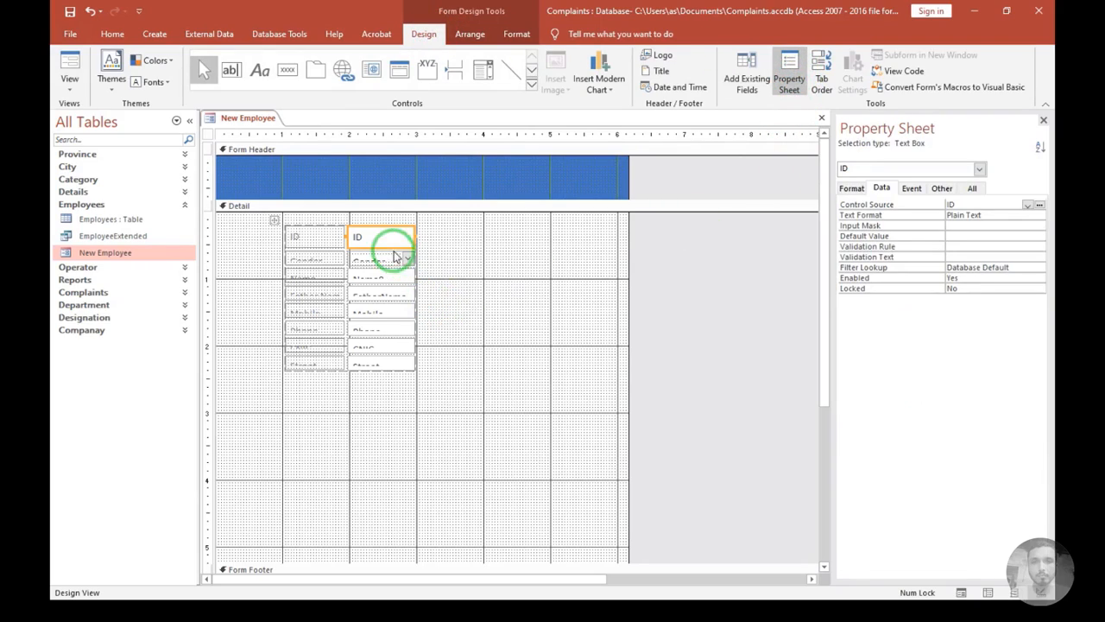
click(850, 187)
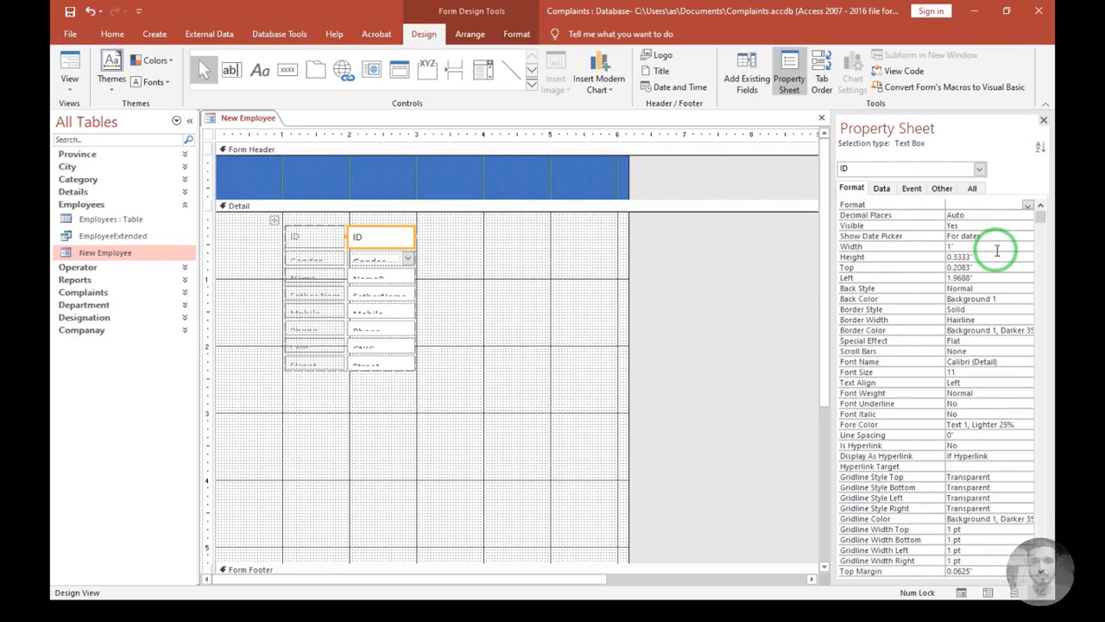
click(918, 257)
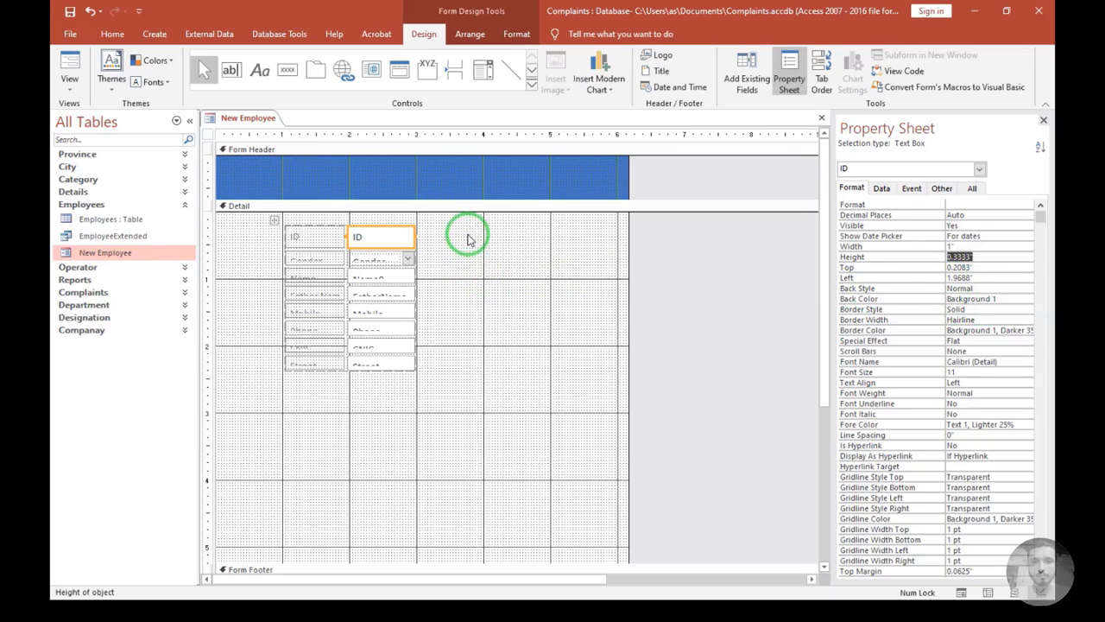
drag(464, 232, 289, 354)
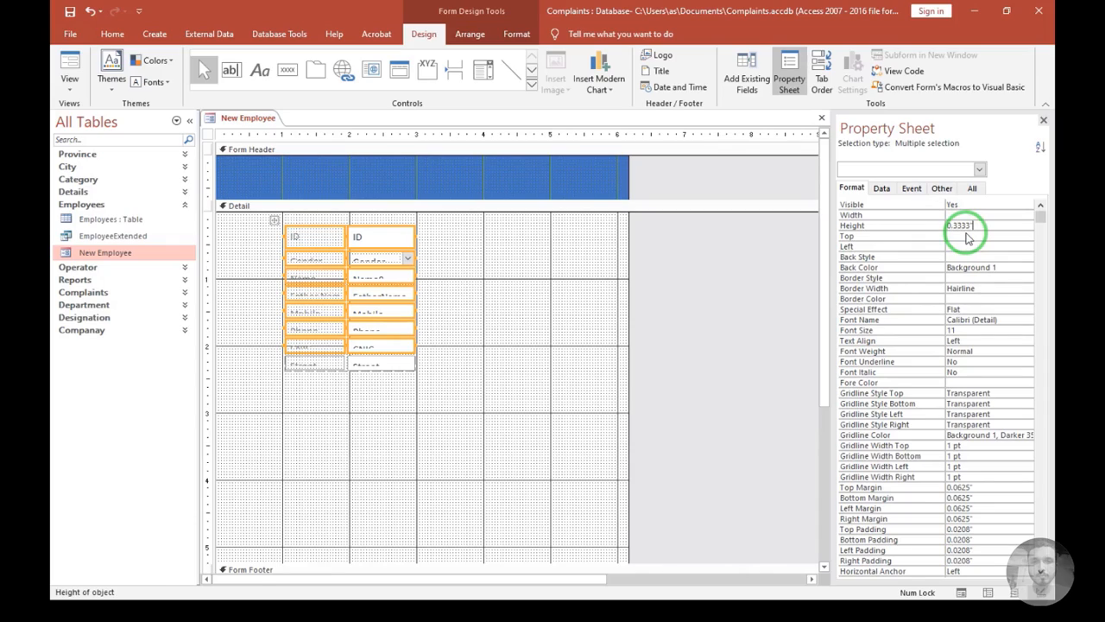
click(968, 235)
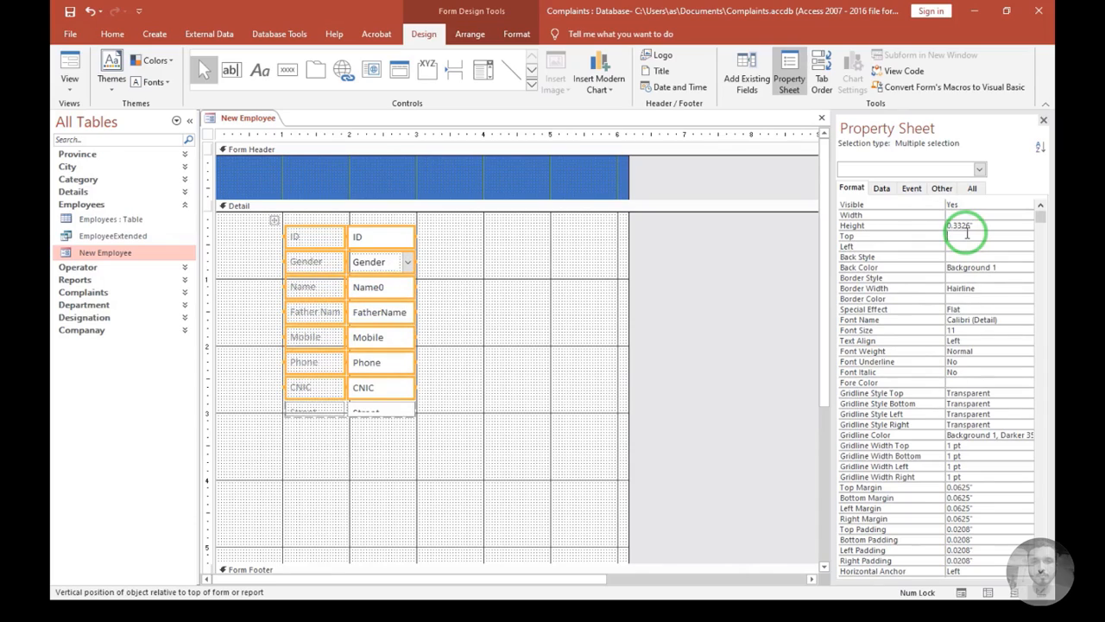
Size the CNIC and Street rows To Tallest so that they have the same height
click(359, 418)
drag(434, 389, 316, 413)
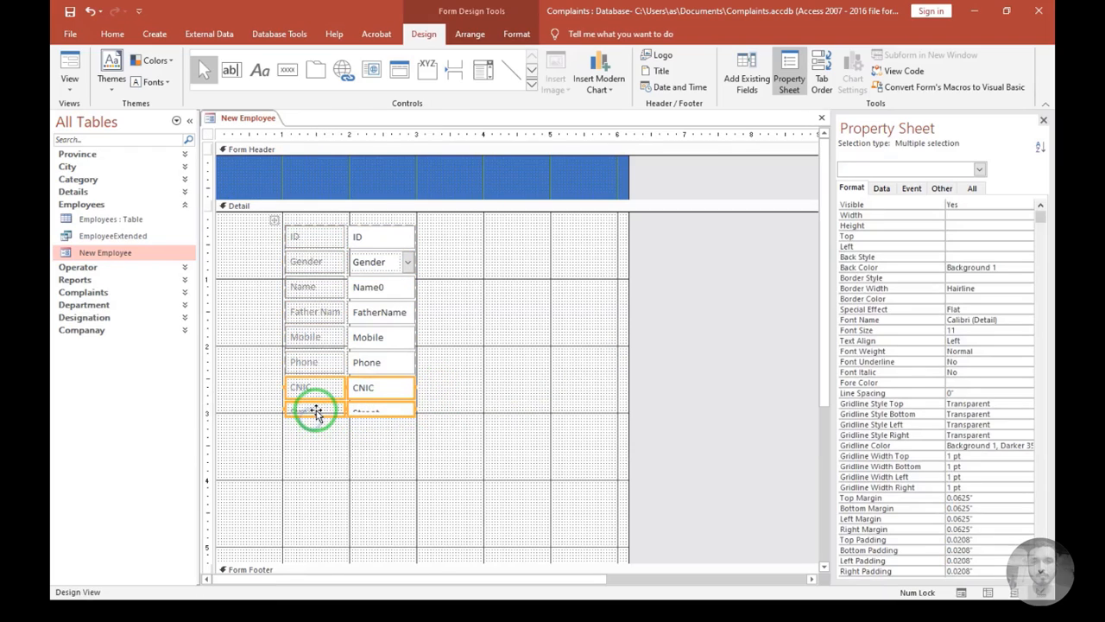
right_click(316, 412)
click(359, 411)
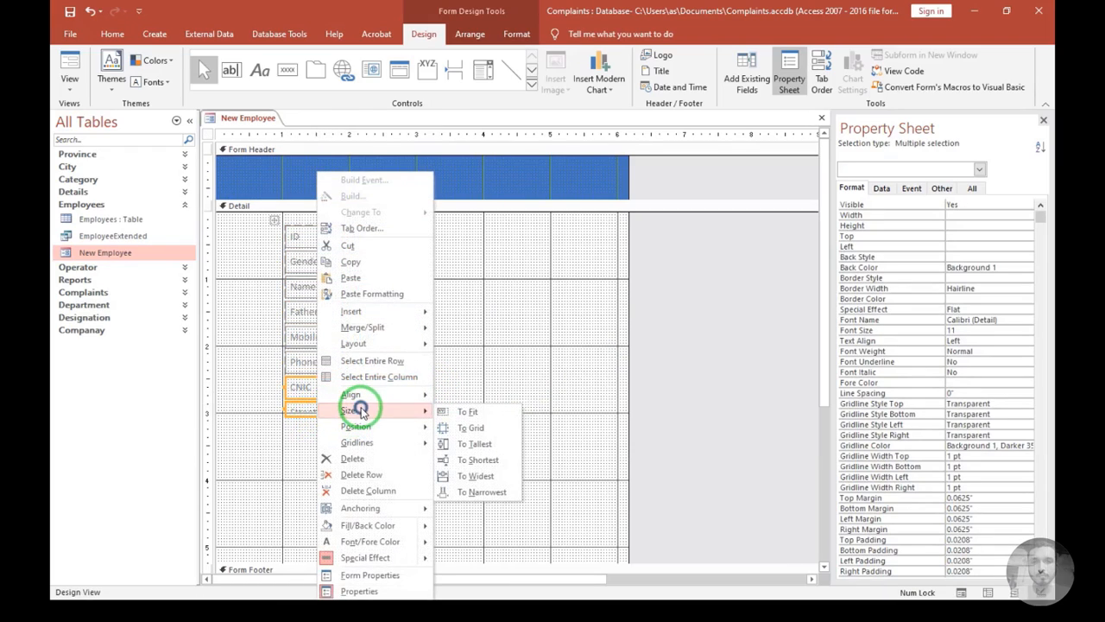
click(469, 446)
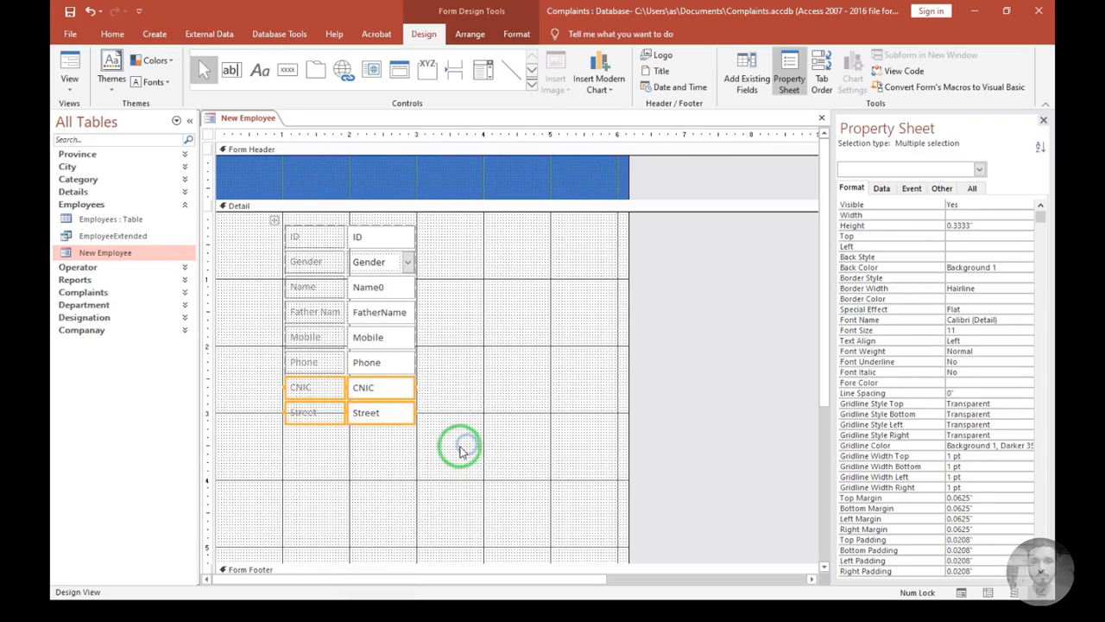
click(446, 412)
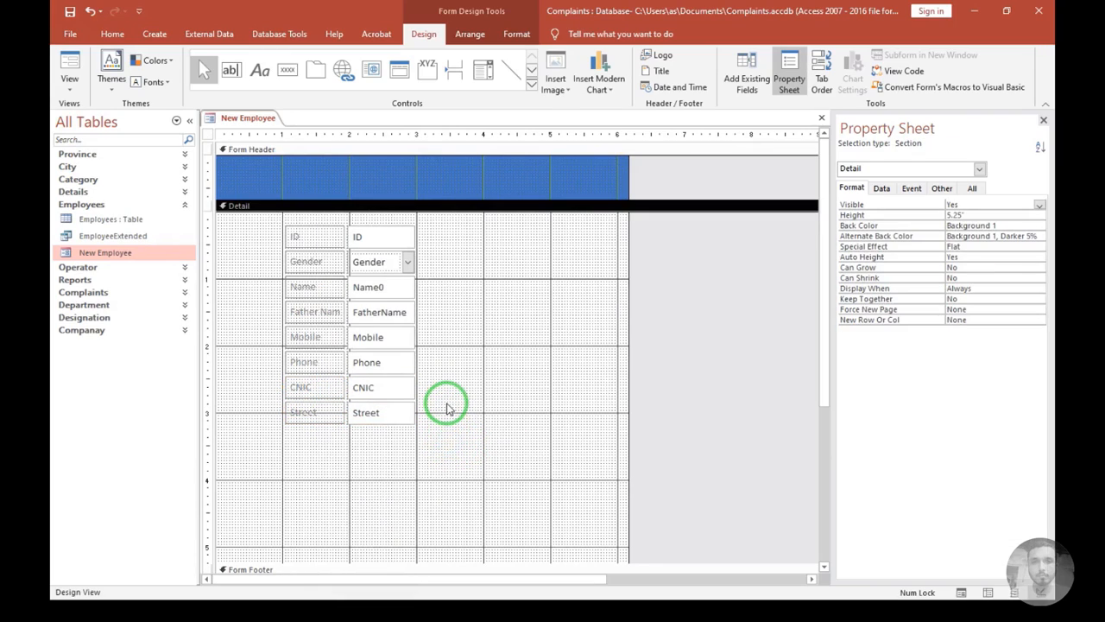
Widen all the text boxes from ID to Street to about 2.03 inches
drag(439, 241, 321, 416)
click(438, 360)
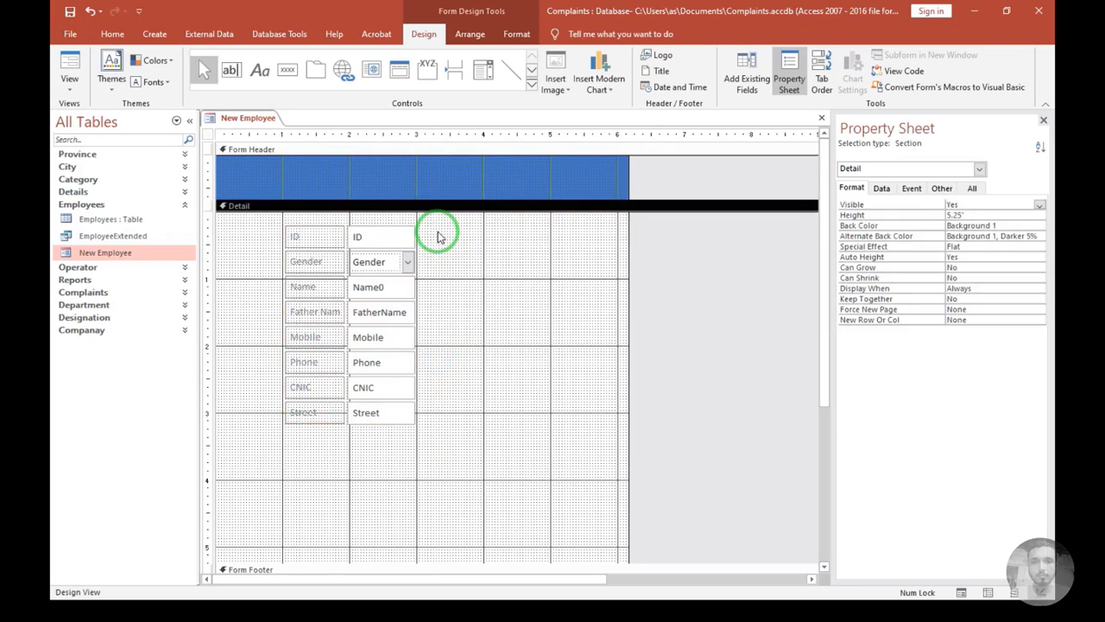
drag(437, 237, 484, 381)
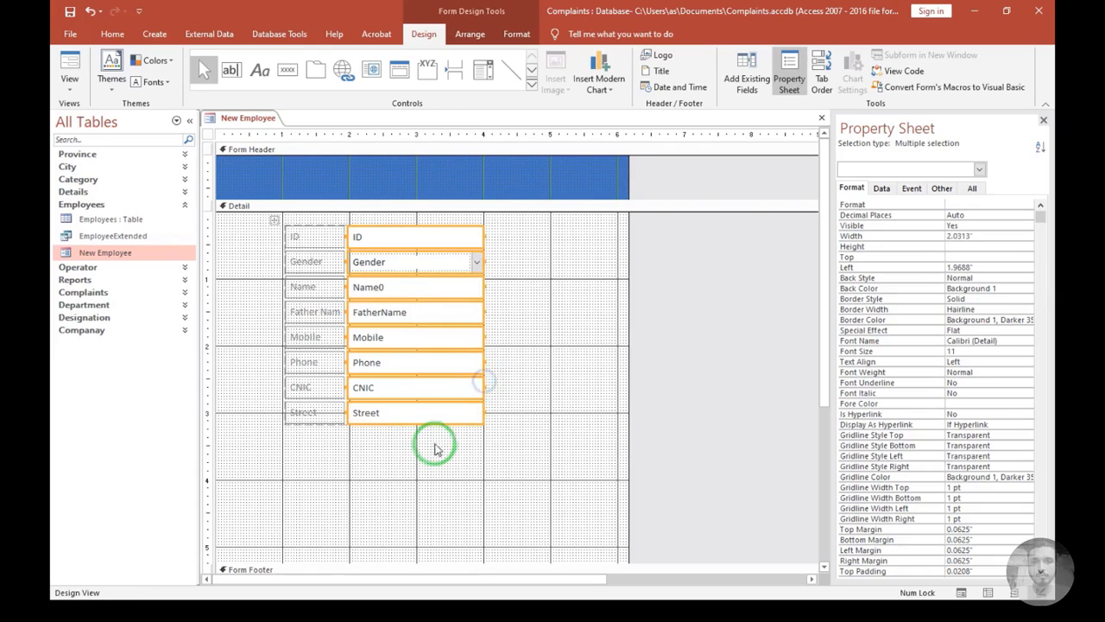
click(435, 444)
Widen the label column to 1 inch so that the Father Name label fits completely
click(320, 311)
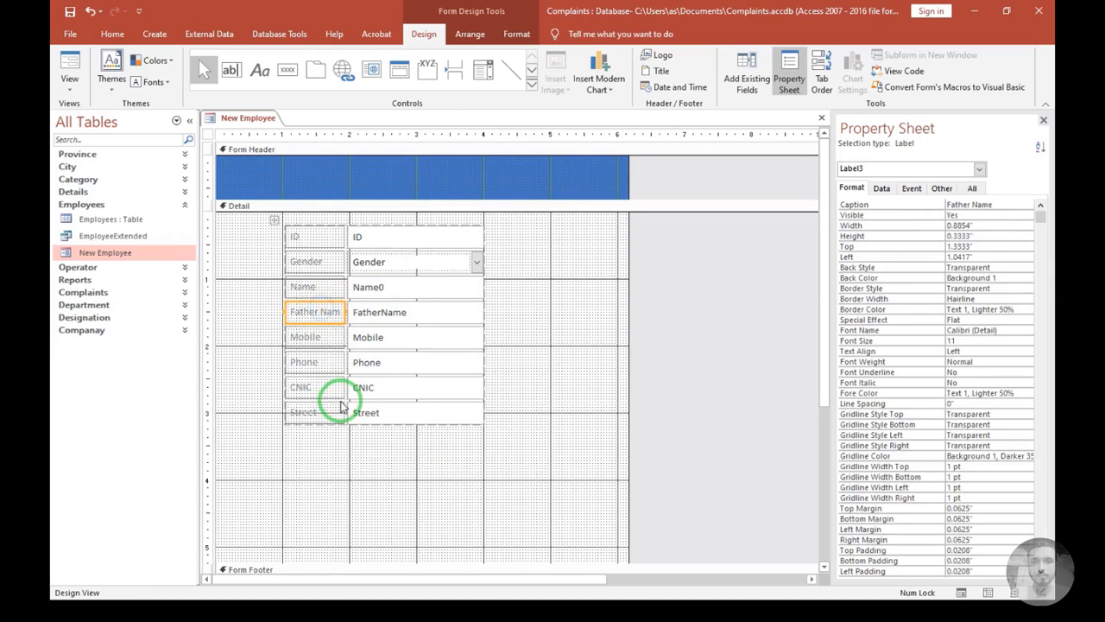
key(shift+Right)
key(shift+Right)
key(shift+Right)
key(shift+Right)
key(shift+Right)
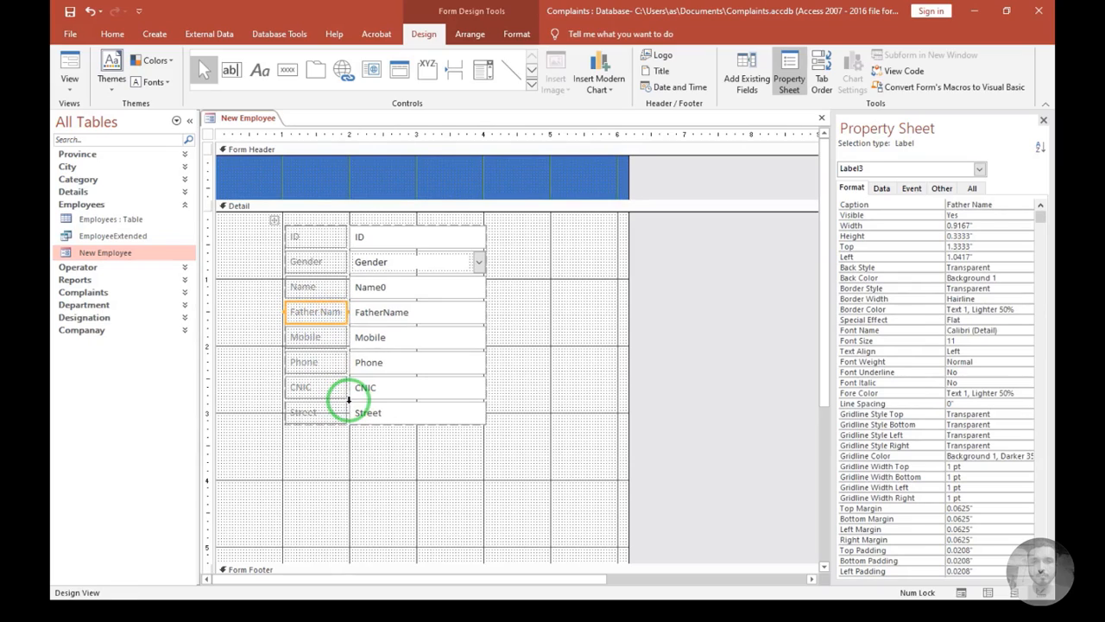
key(shift+Left)
key(shift+Left)
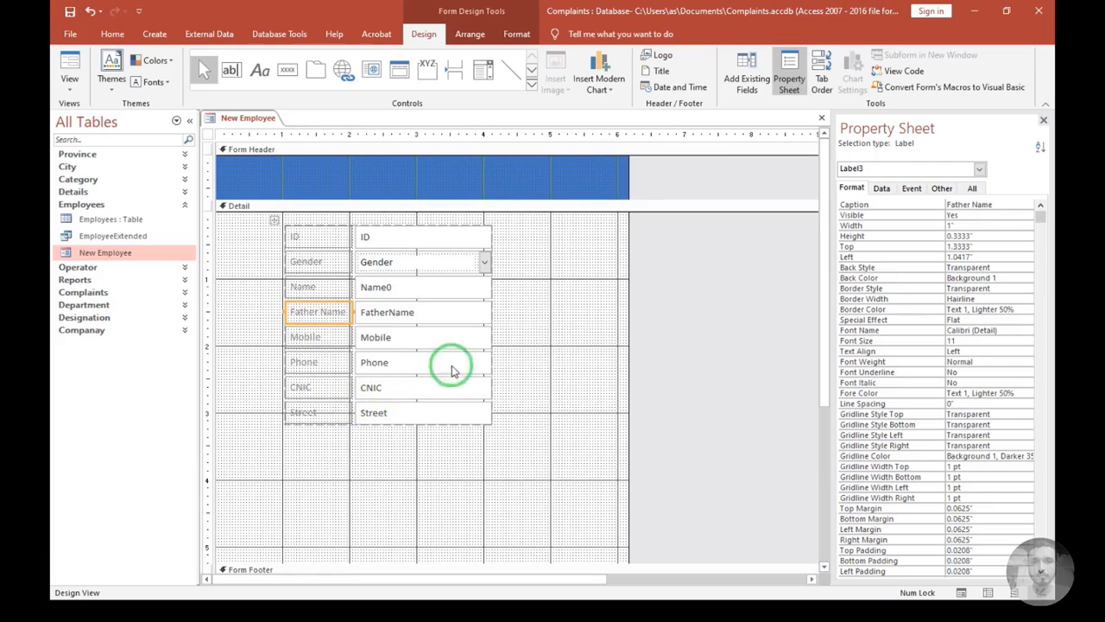
Widen the whole column of text boxes from ID to Street a little further, to about 2.2 inches
click(536, 298)
drag(508, 245, 467, 418)
key(shift+Right)
key(shift+Right)
key(shift+Right)
key(shift+Right)
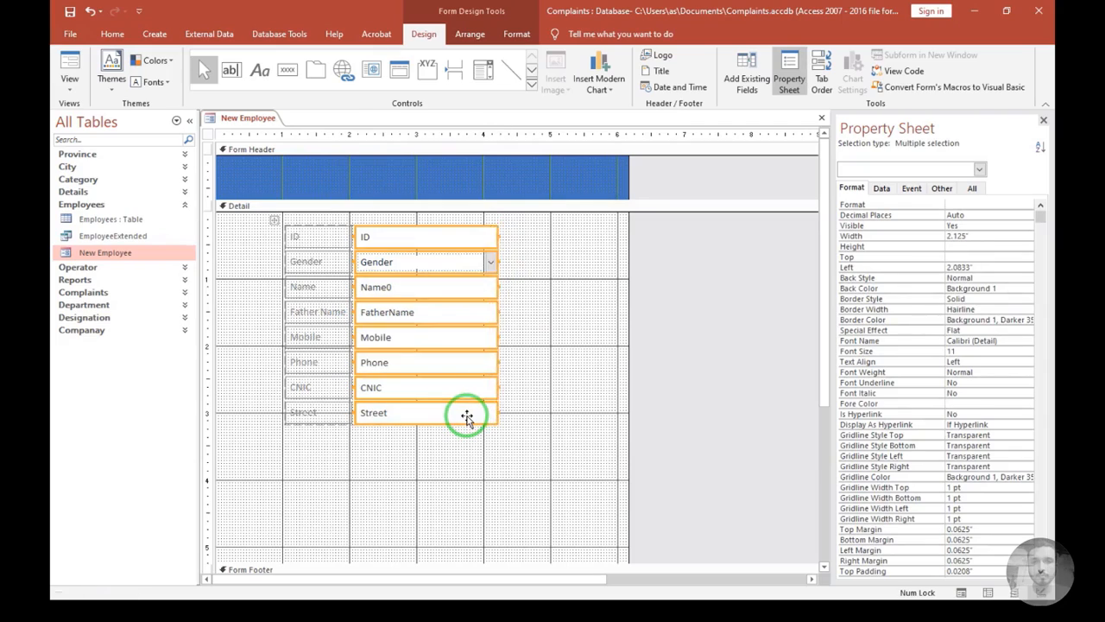
click(469, 429)
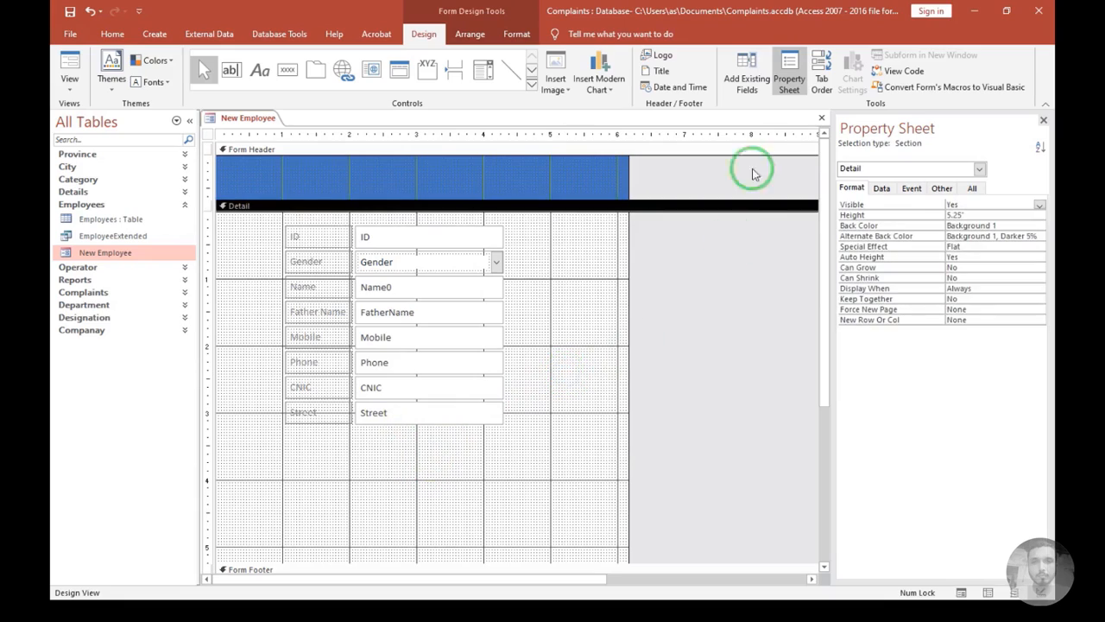
Add the DepartmentID field to the Detail section beside Gender, and the Department field without its label to the Form Header
click(747, 76)
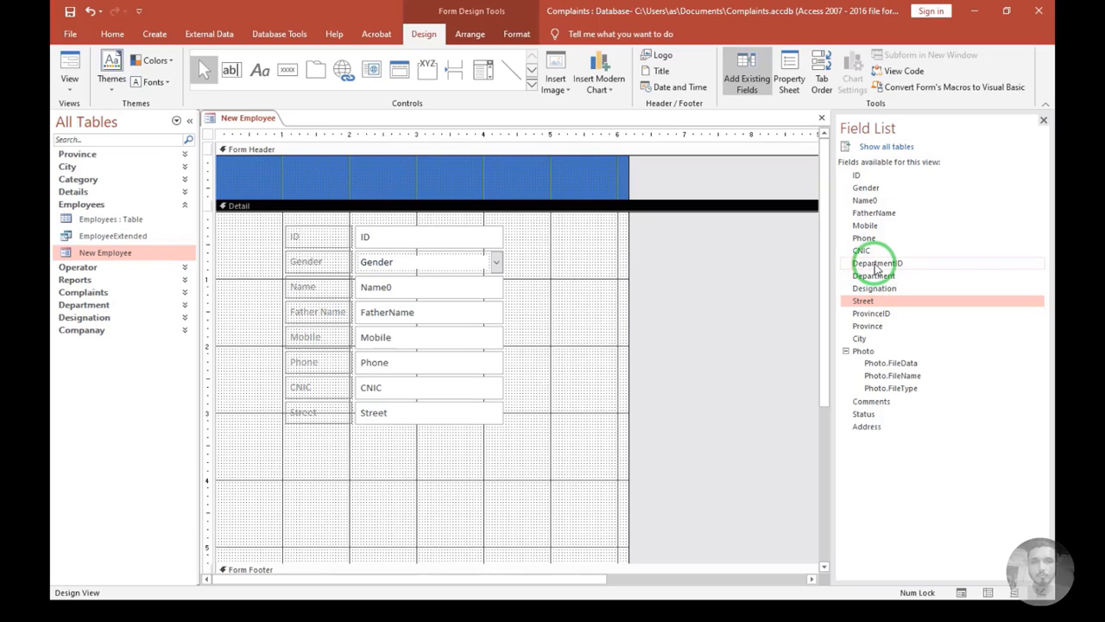
drag(875, 264, 627, 265)
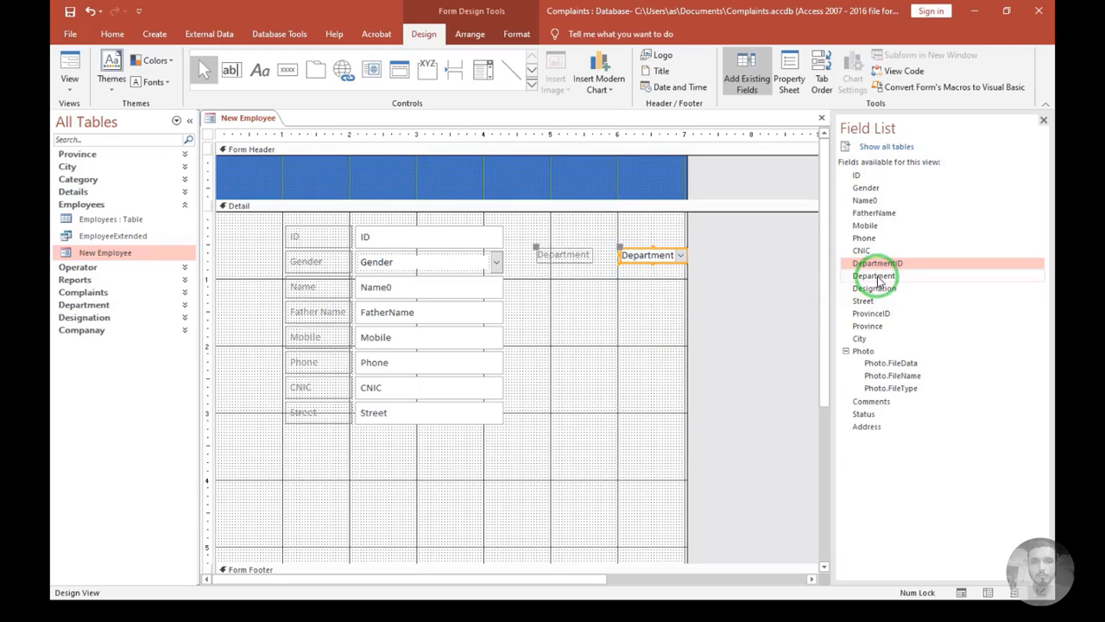
drag(873, 278, 557, 261)
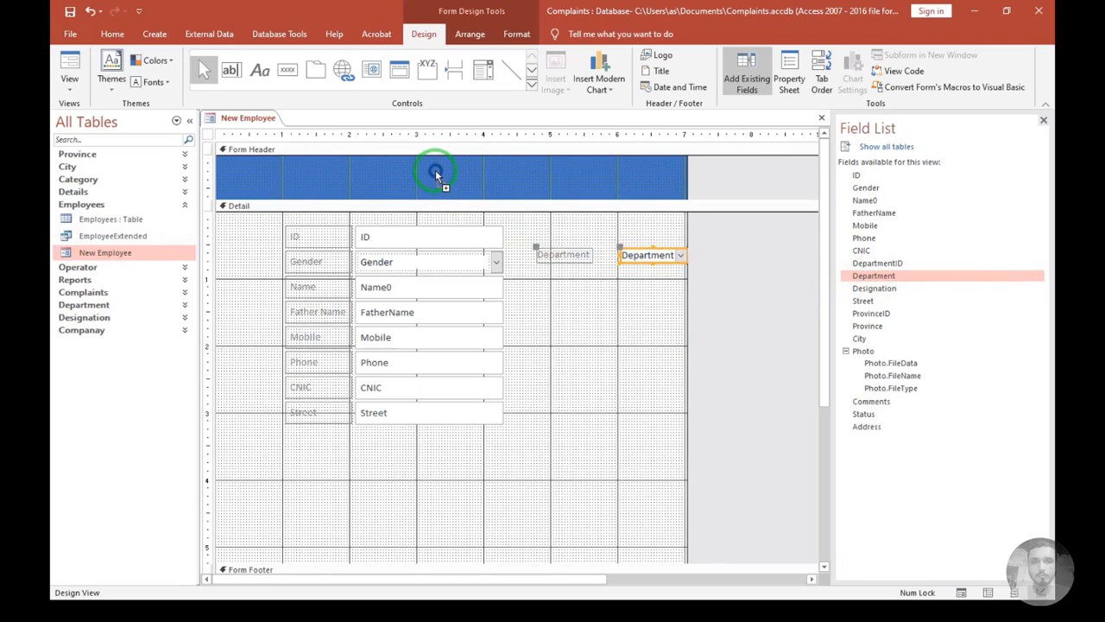
drag(436, 170, 436, 170)
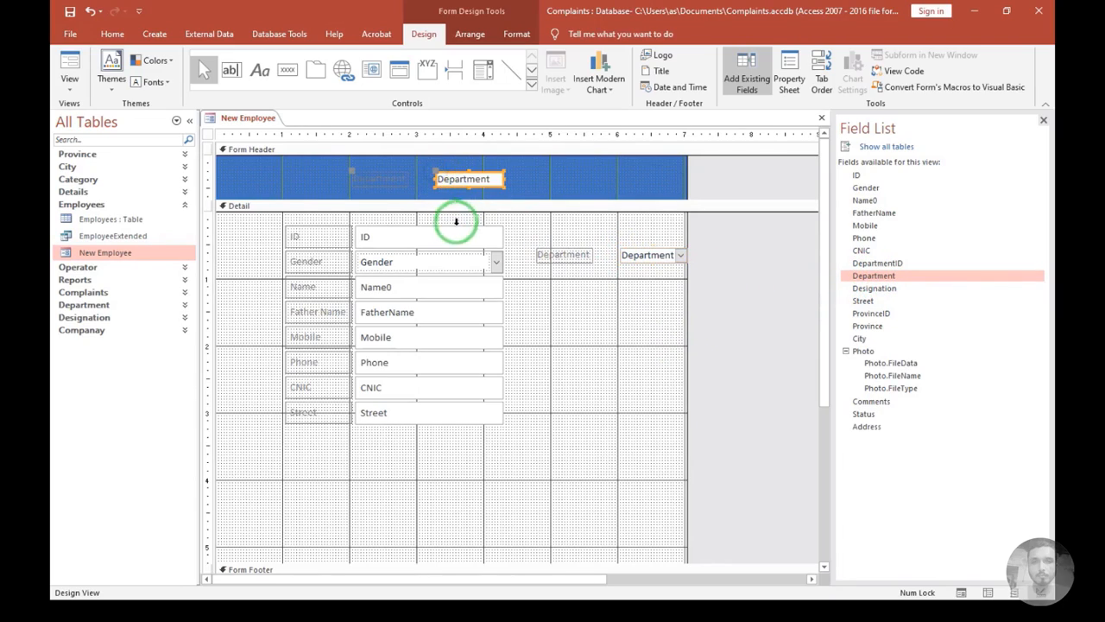
click(381, 190)
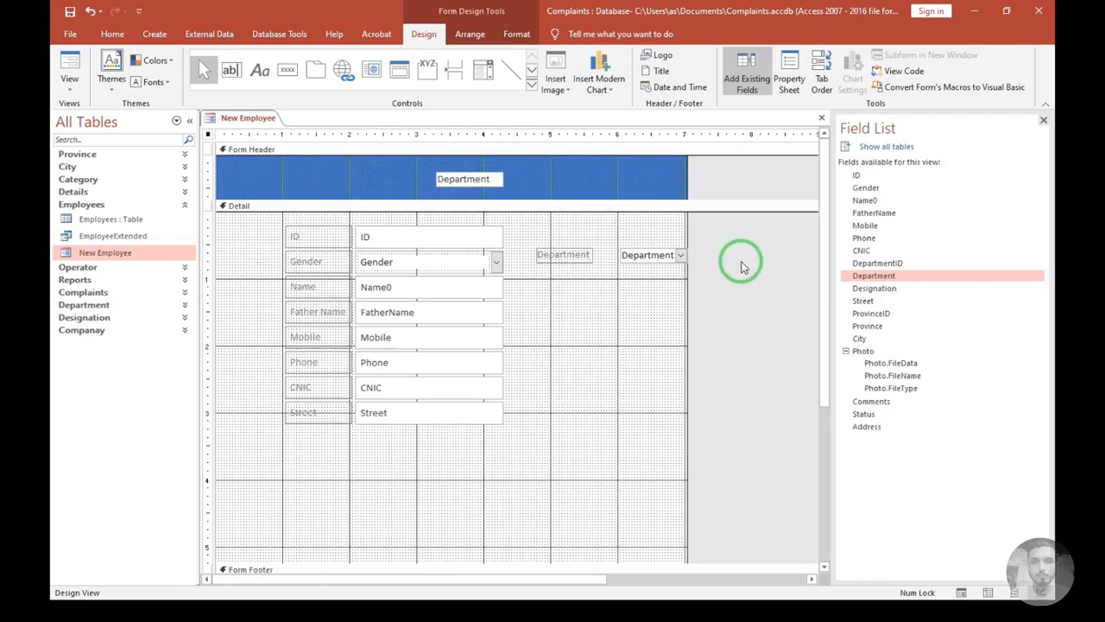
Add the Designation field below Department in the Detail section and arrange both fields in a Stacked layout
drag(865, 291, 602, 274)
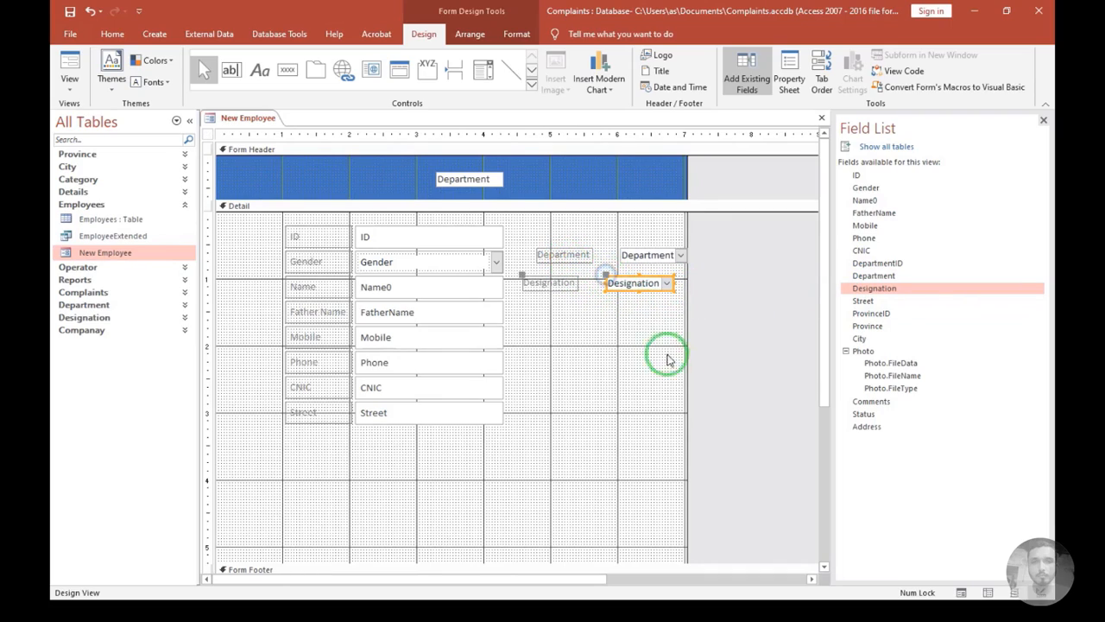
drag(709, 254, 559, 292)
right_click(560, 287)
mouse_move(607, 343)
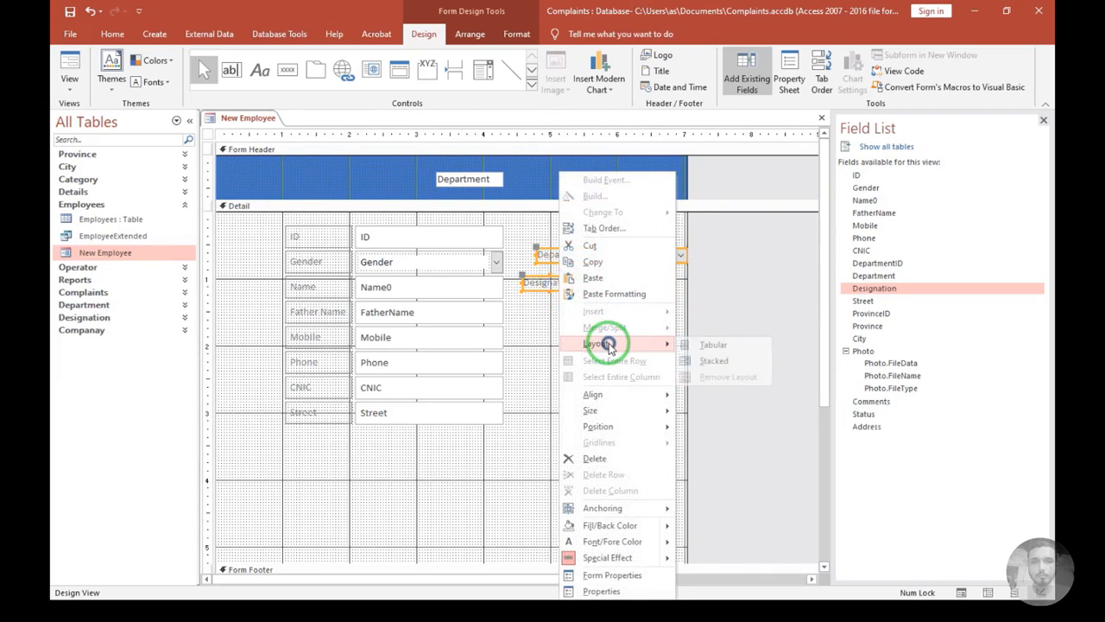
click(714, 359)
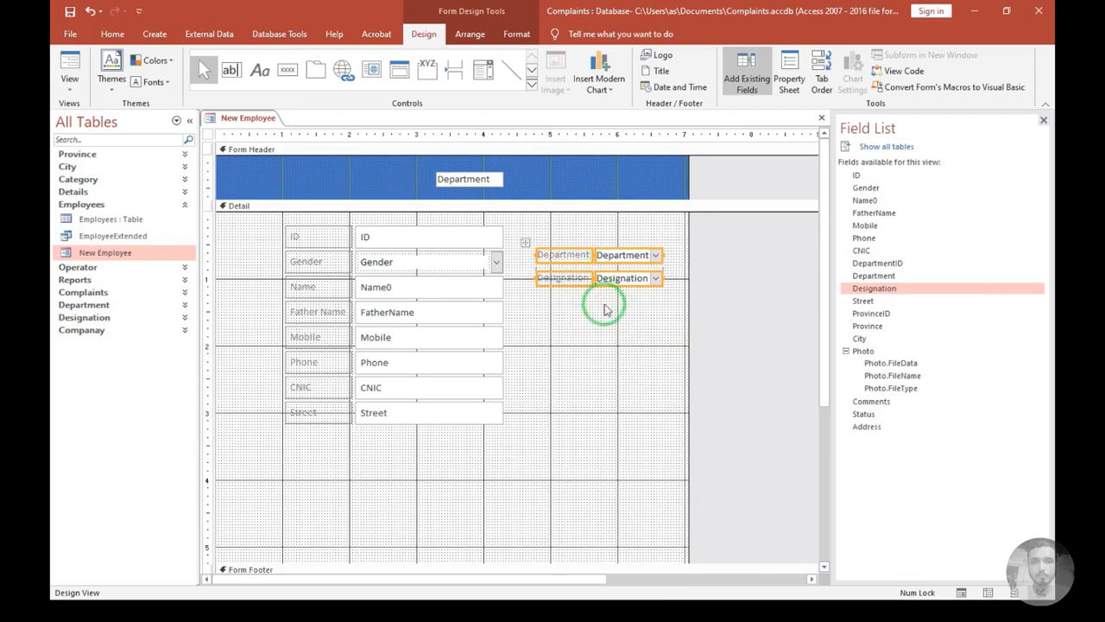
Reduce the control padding between the stacked Department and Designation fields
click(470, 33)
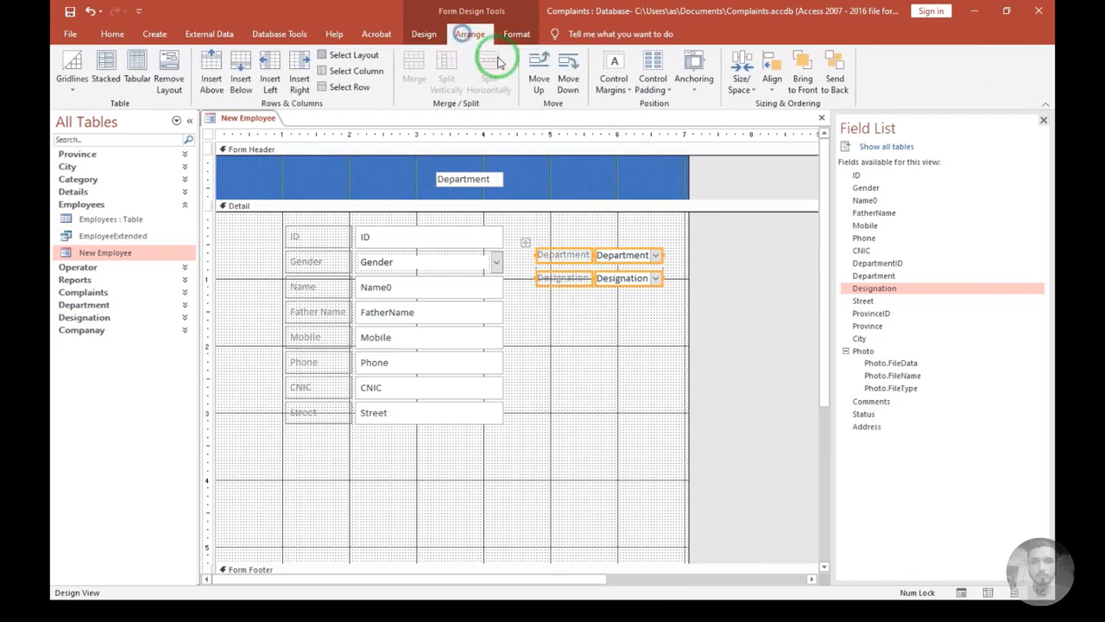
click(653, 79)
click(670, 143)
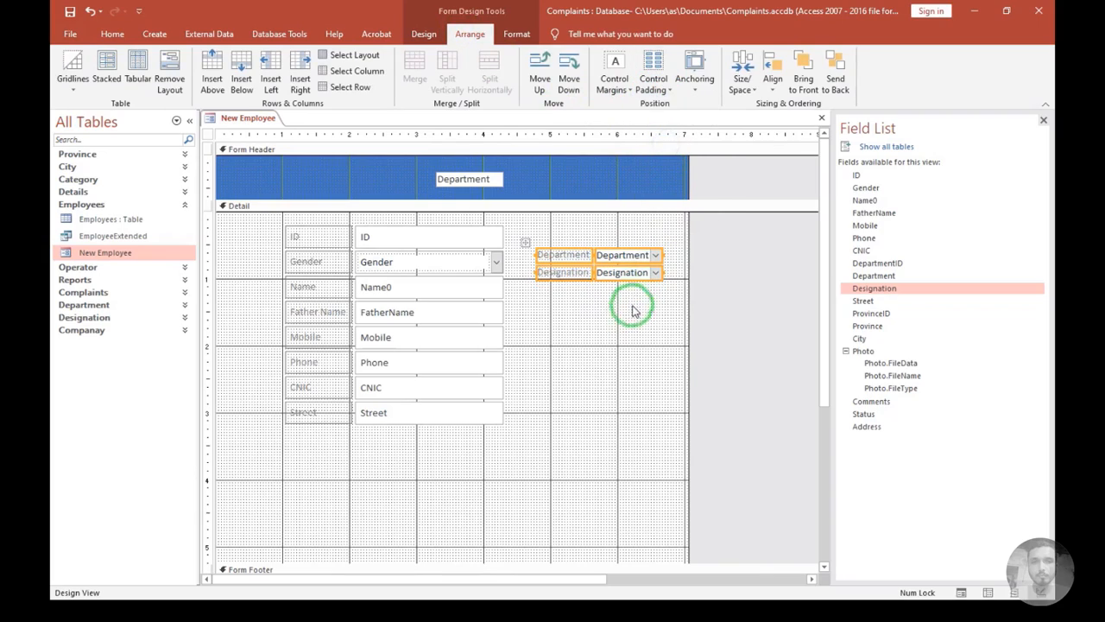
click(630, 309)
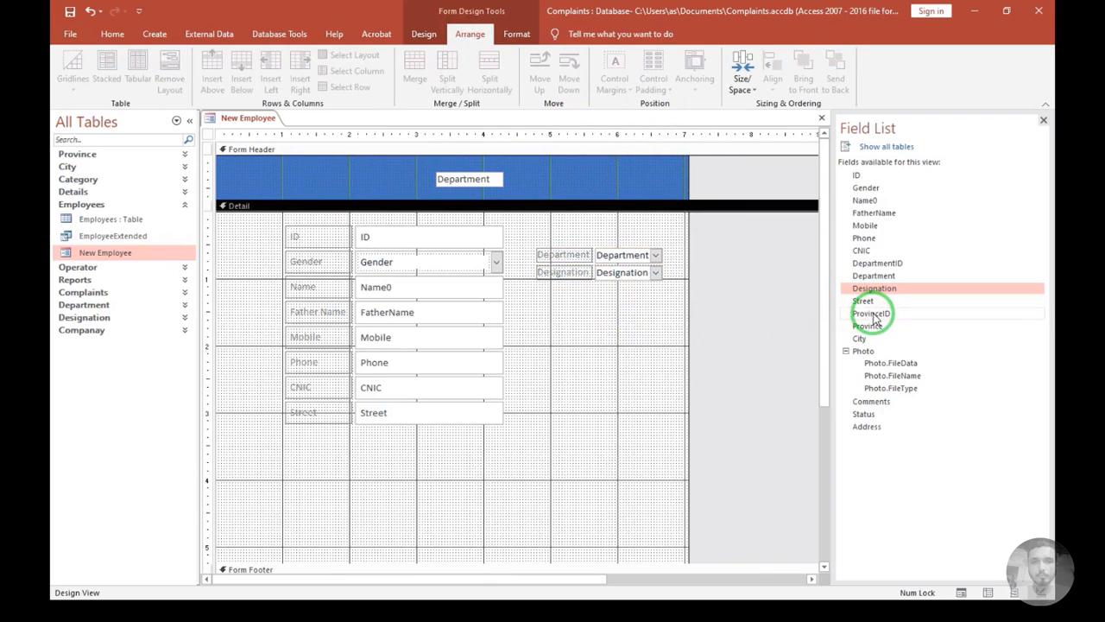
Add the ProvinceID field below Designation in the stacked layout and the Province field to the Form Header
drag(870, 315, 565, 280)
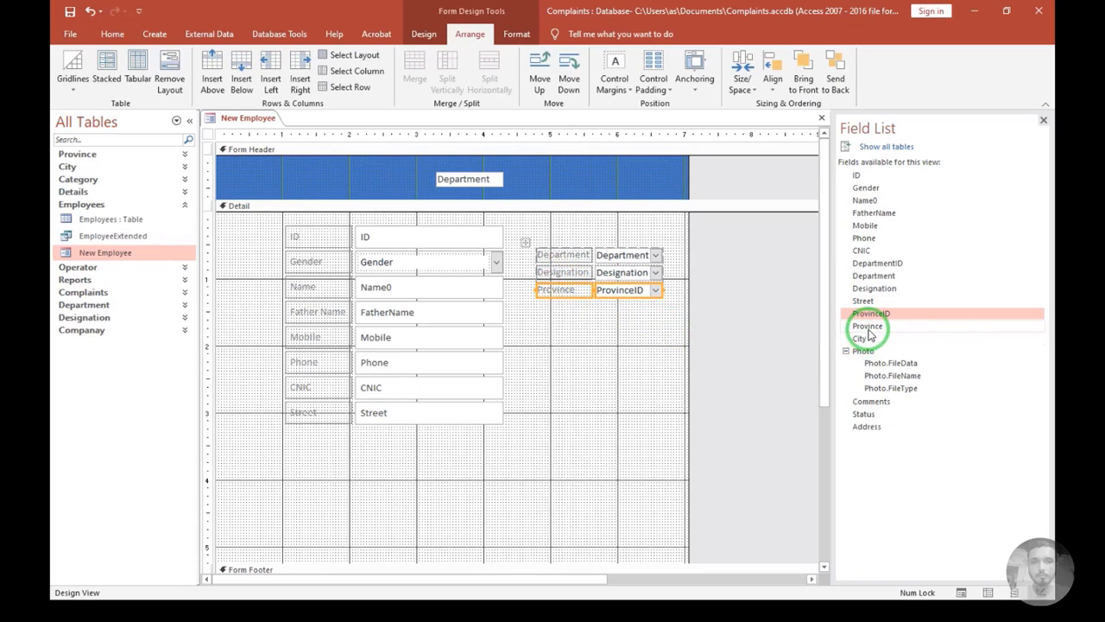
drag(869, 328, 511, 164)
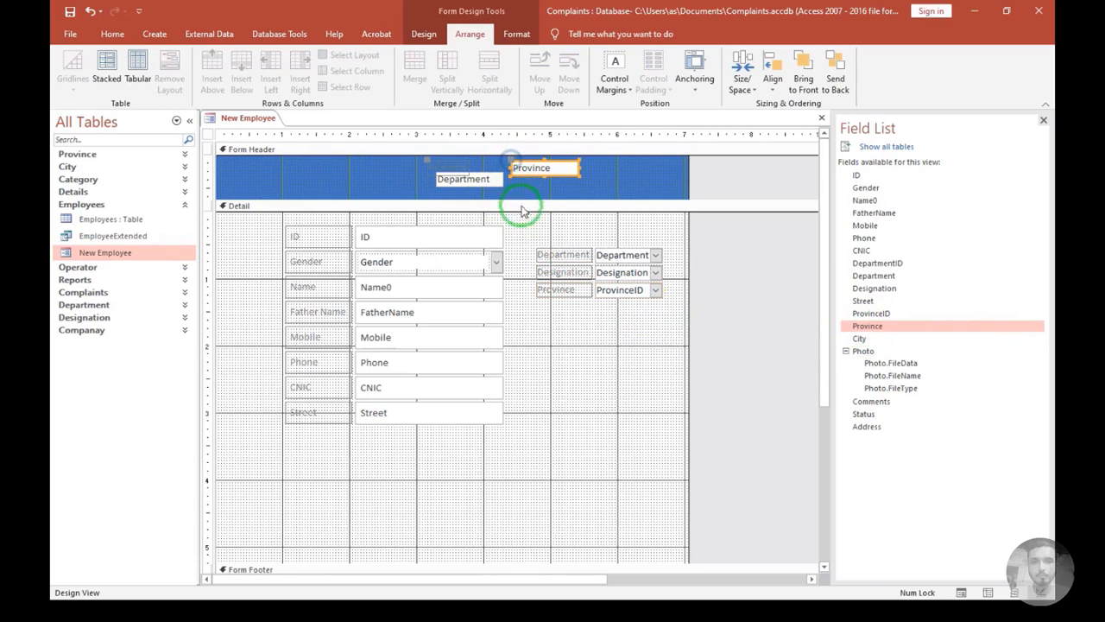
click(607, 334)
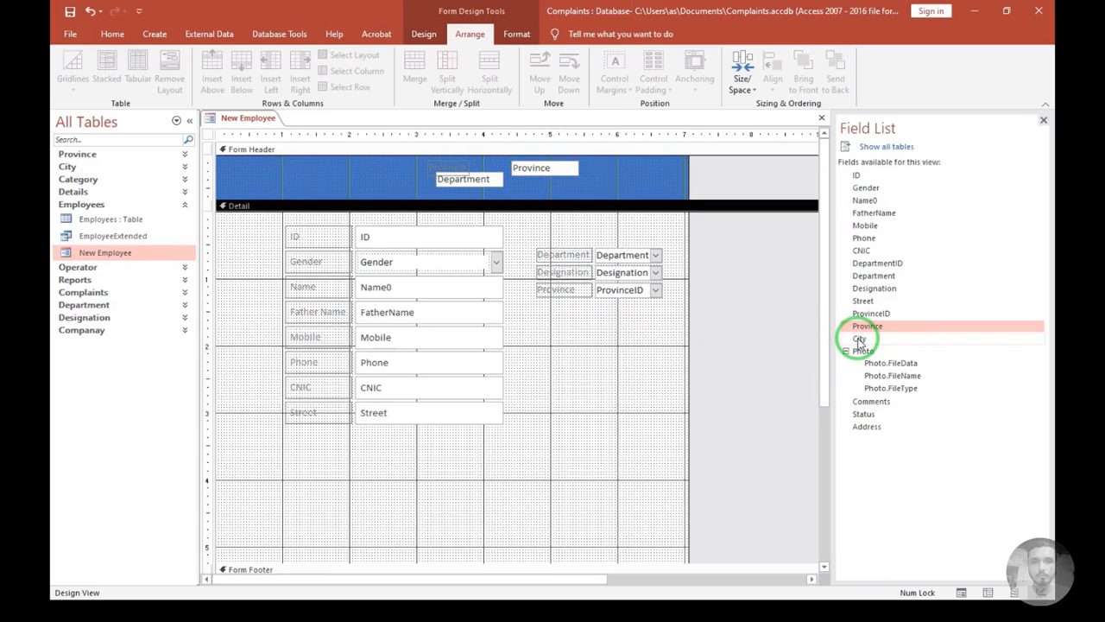
Move the Province row above Department in the stack, and add City directly below it and Status below Designation
drag(607, 294, 609, 252)
drag(860, 338, 565, 263)
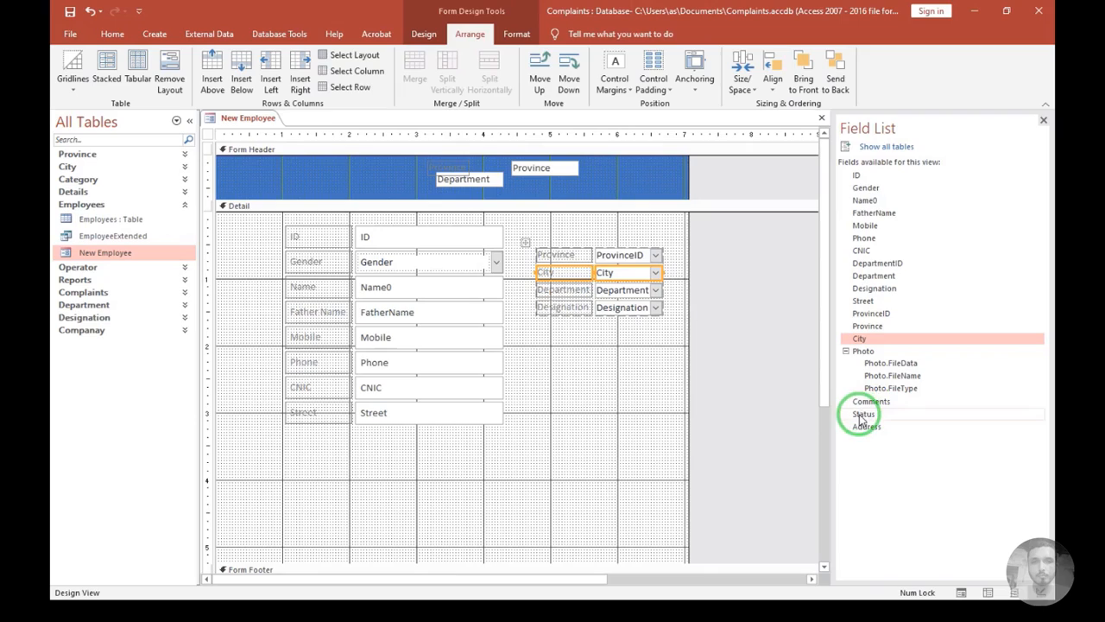
drag(863, 413, 553, 311)
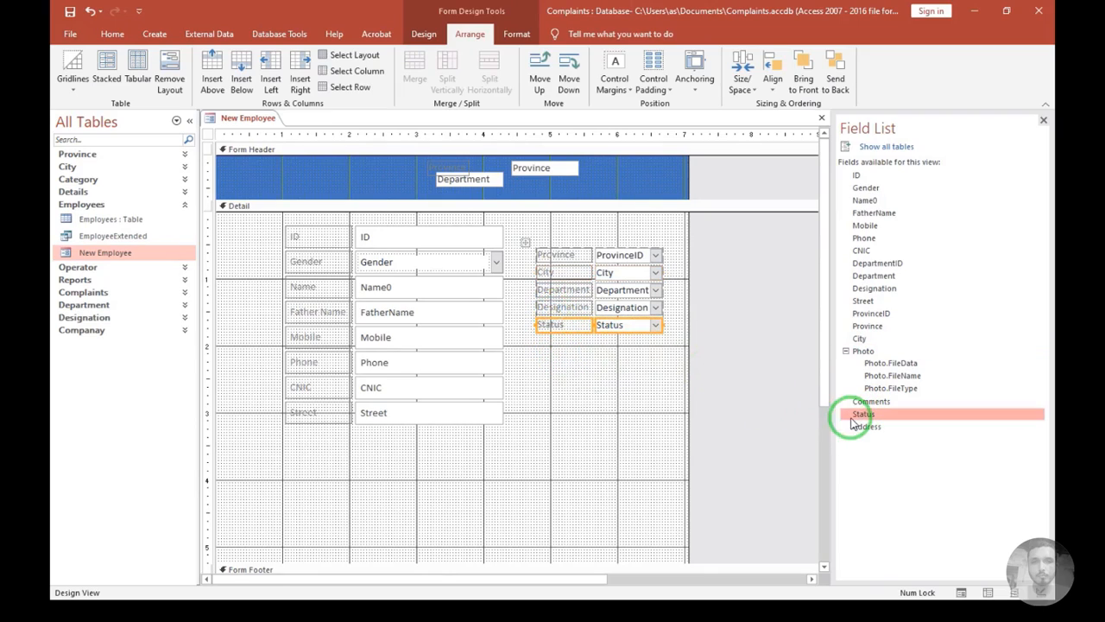
drag(918, 424, 565, 338)
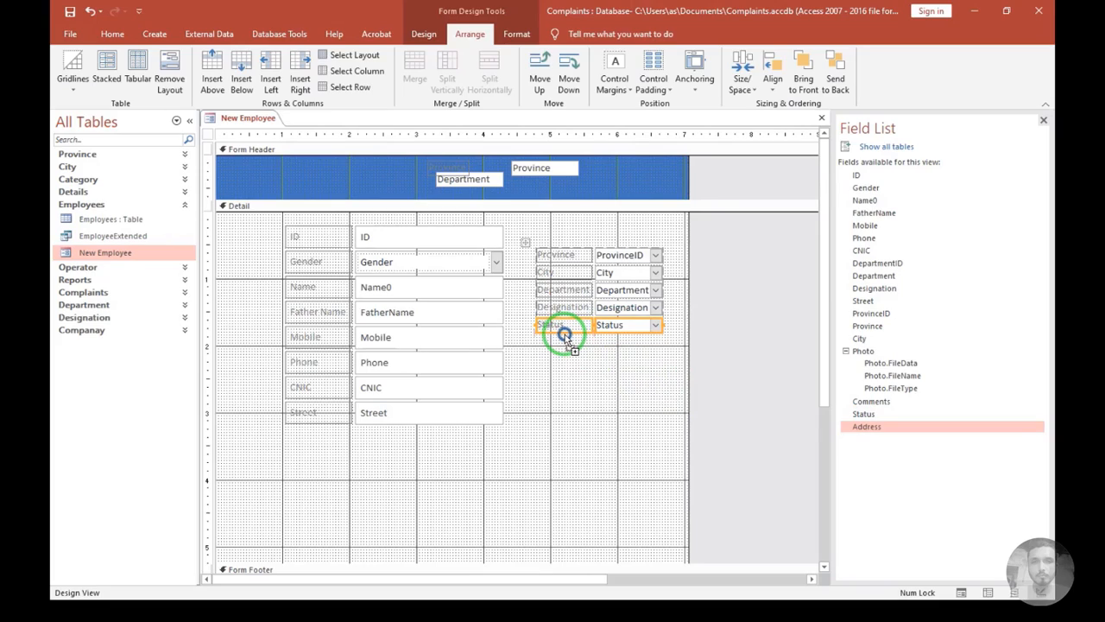
drag(565, 333, 565, 338)
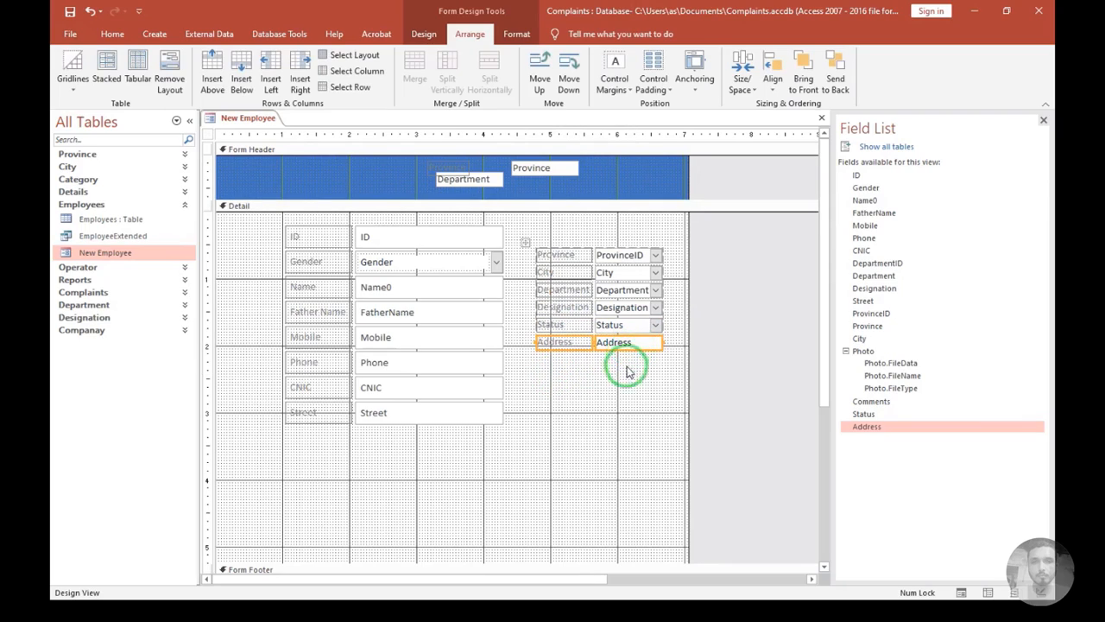
key(Delete)
Add the Comments field below Status and size all rows of that stack To Tallest, matching the ID text box
drag(864, 403, 565, 326)
drag(567, 369, 635, 261)
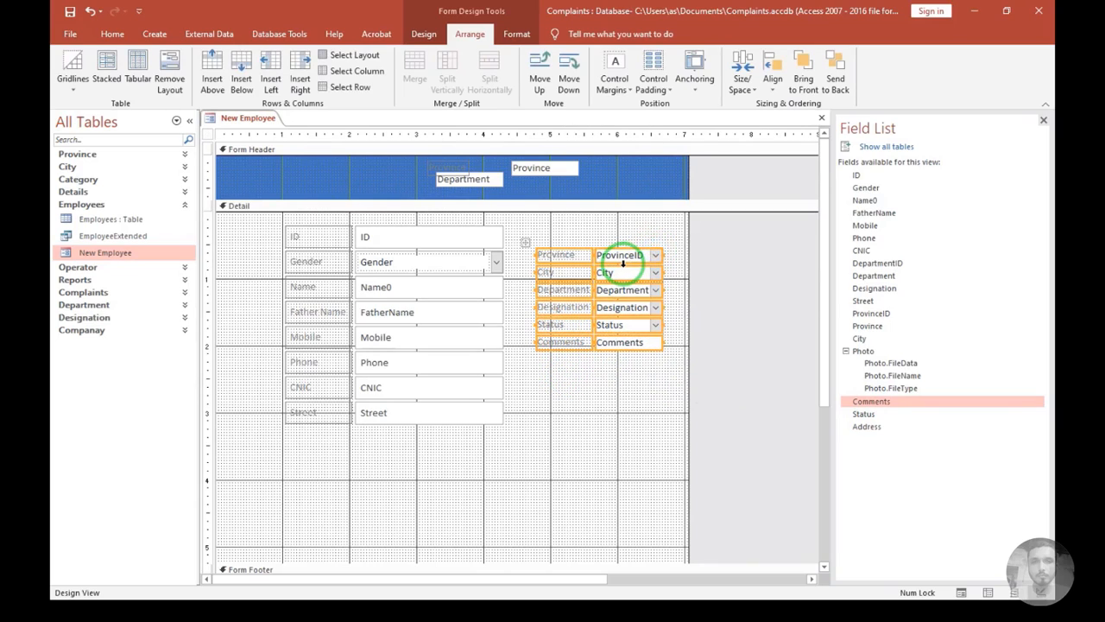
shift+click(475, 240)
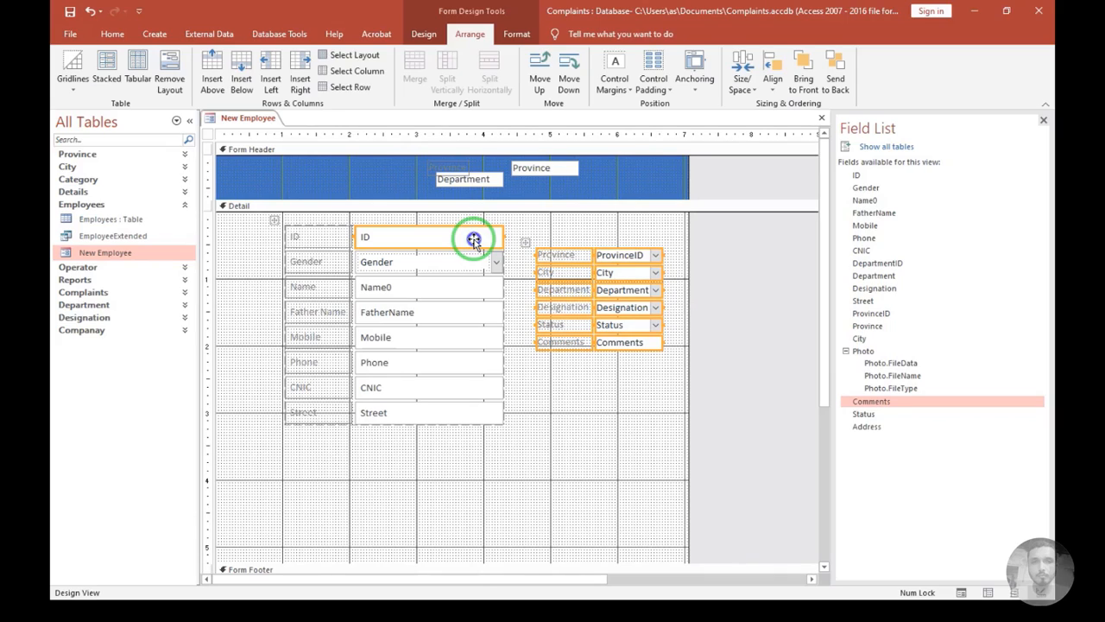
right_click(474, 240)
mouse_move(525, 413)
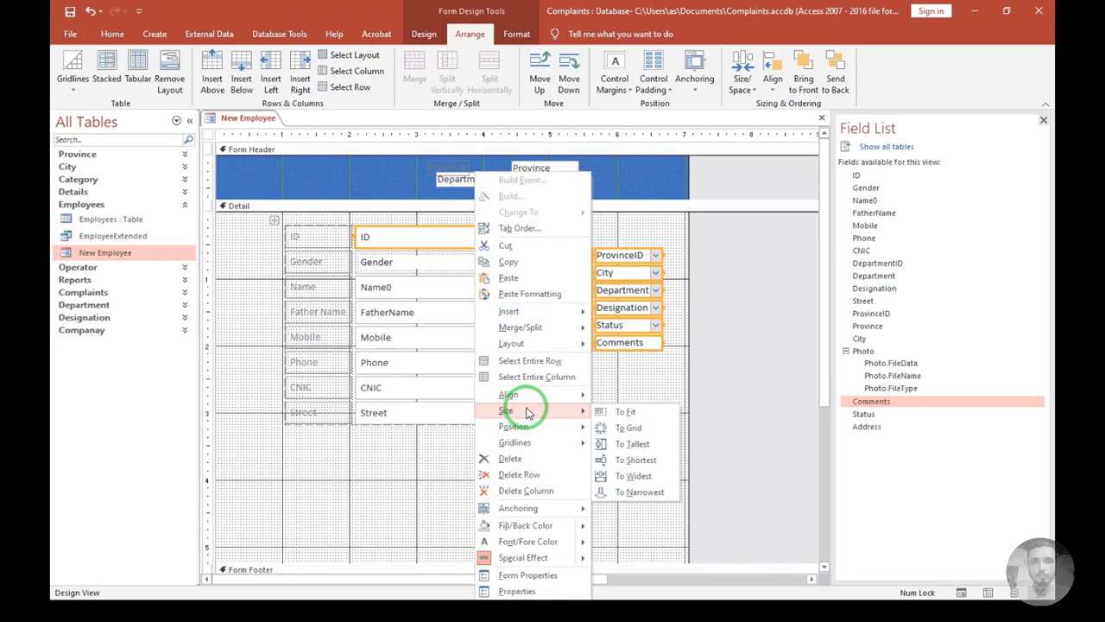
click(636, 446)
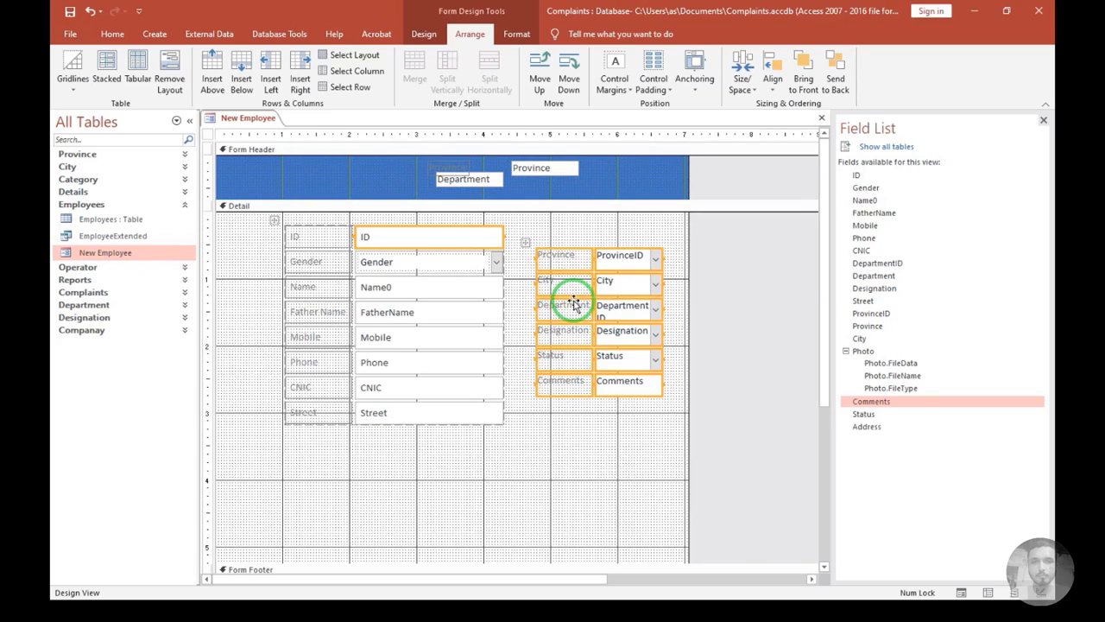
click(560, 417)
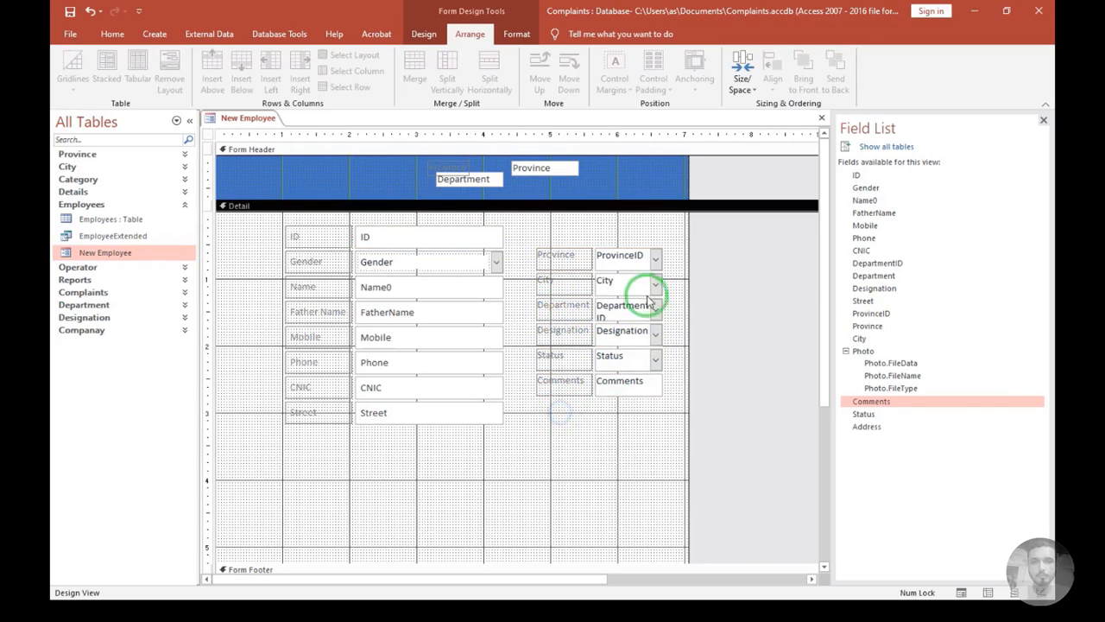
Size the labels from Province to Comments To Widest so that they match the width of the Mobile label
drag(573, 227, 562, 412)
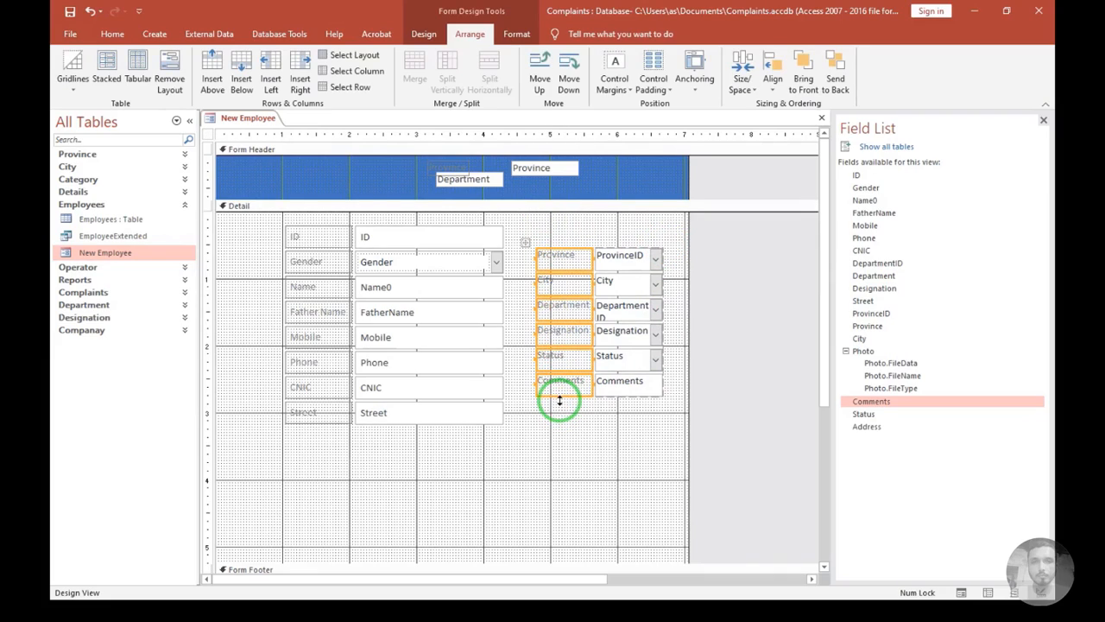
shift+click(300, 339)
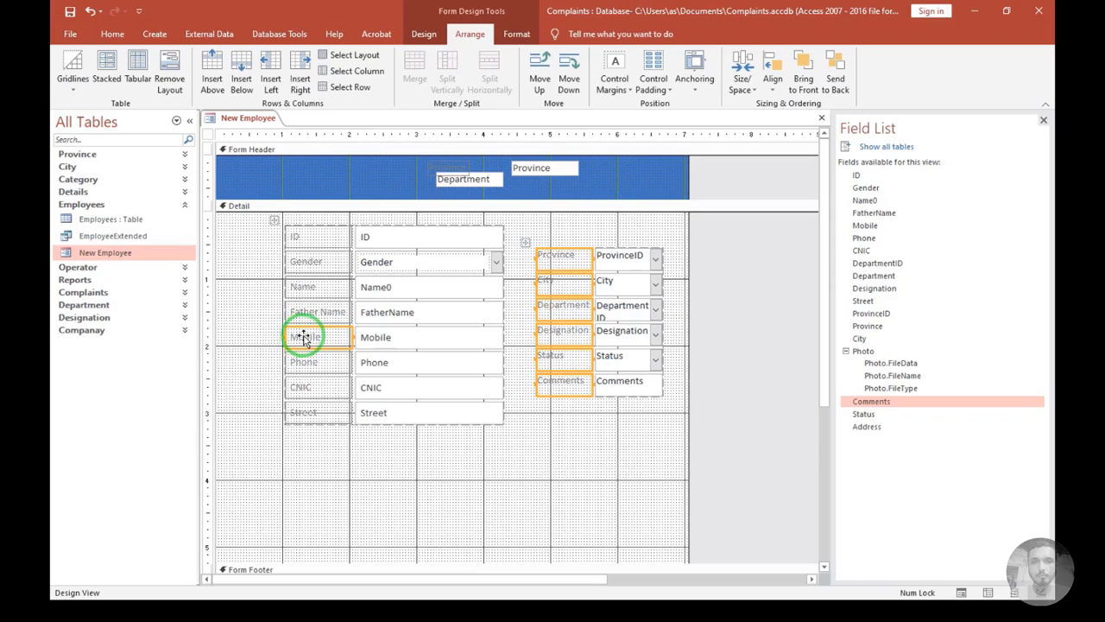
right_click(304, 338)
mouse_move(335, 413)
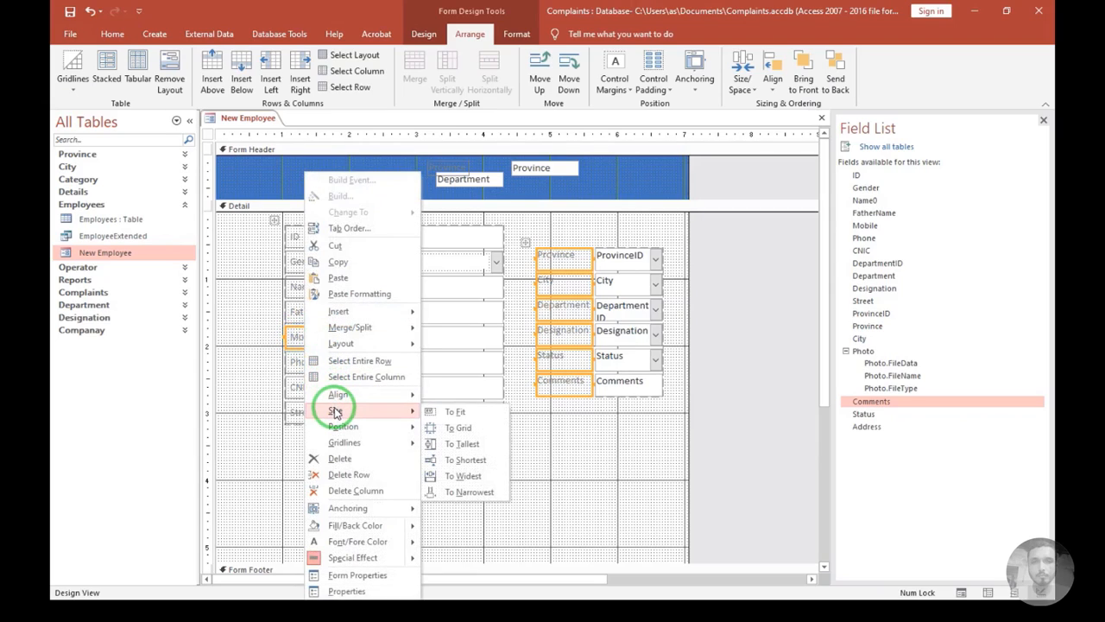
click(449, 480)
click(511, 458)
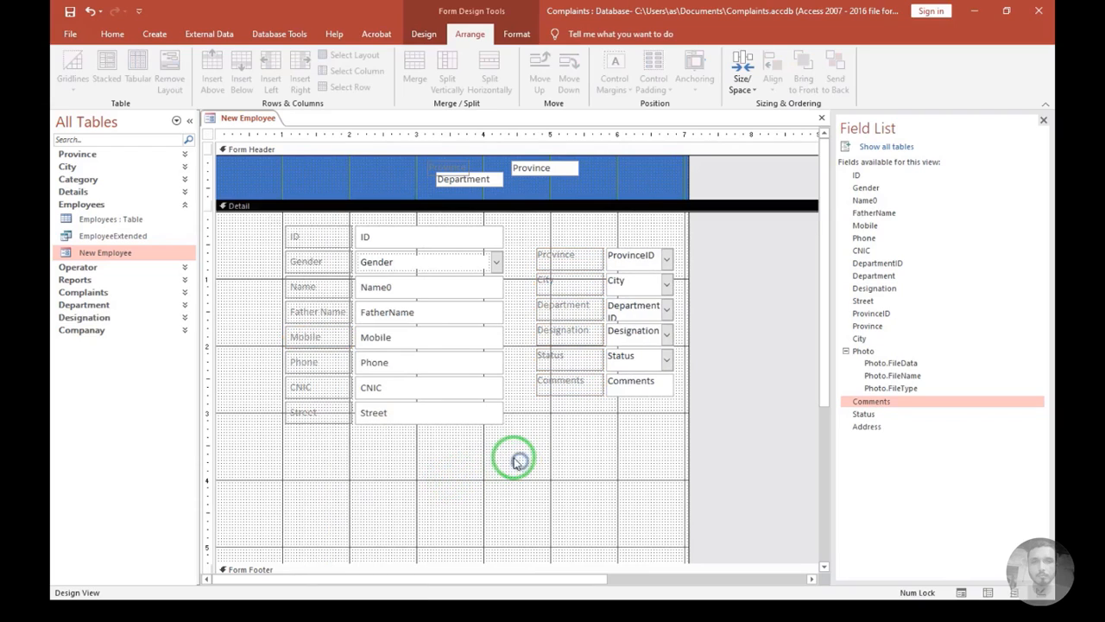
Size the Comments text box To Widest together with Street so that both field columns have equal width
click(496, 416)
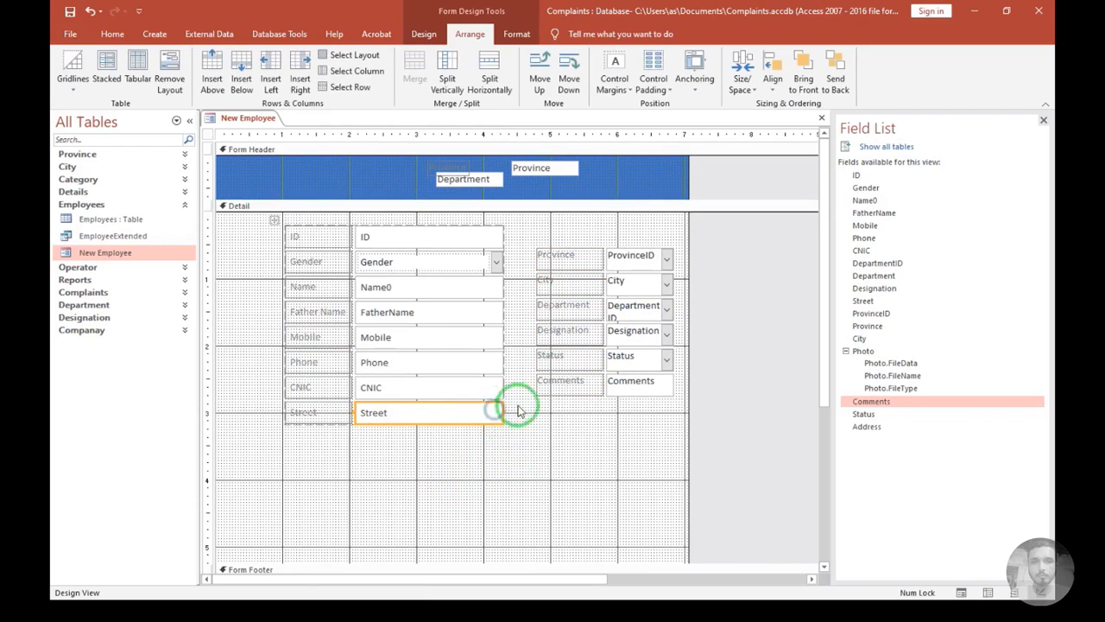
shift+click(657, 391)
right_click(656, 390)
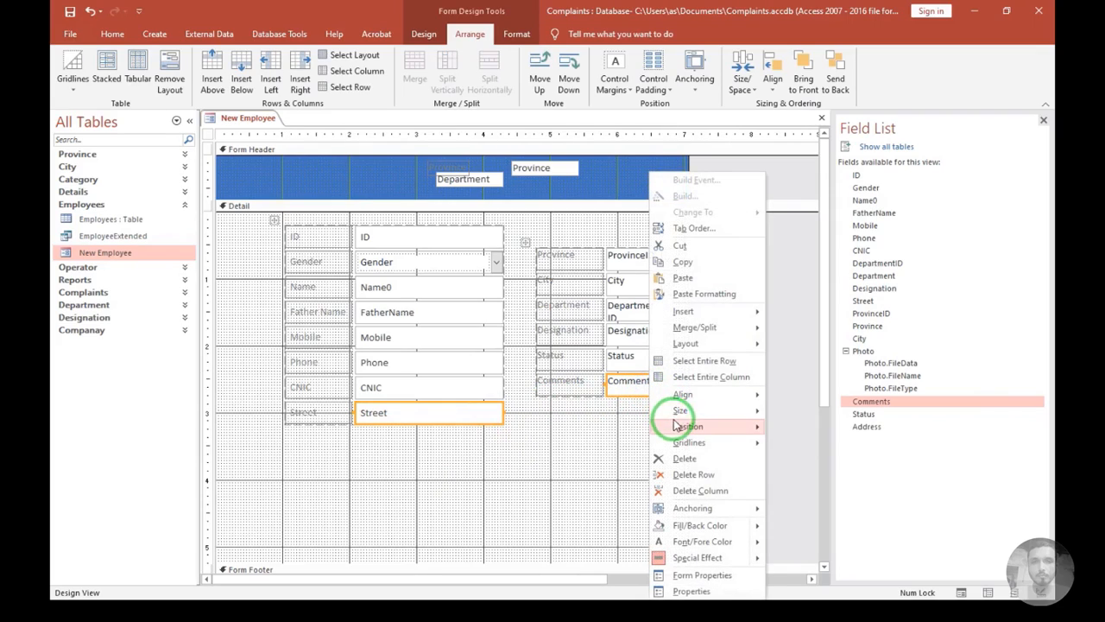
mouse_move(678, 411)
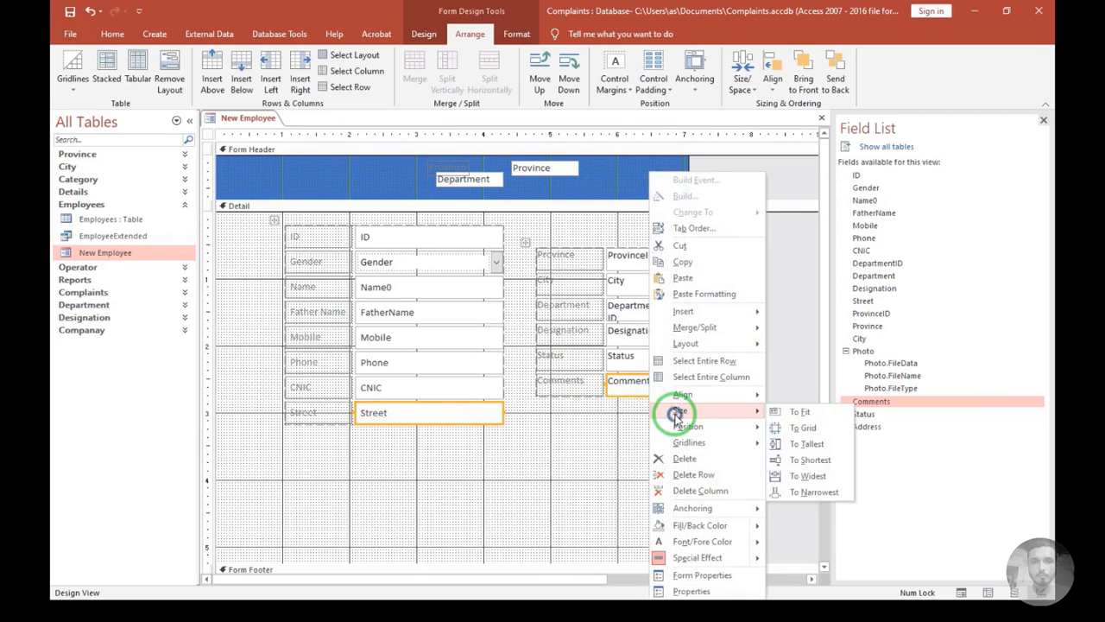
click(788, 477)
click(506, 444)
Align the whole Province-to-Comments stack to the top of the ID text box
drag(552, 421, 705, 245)
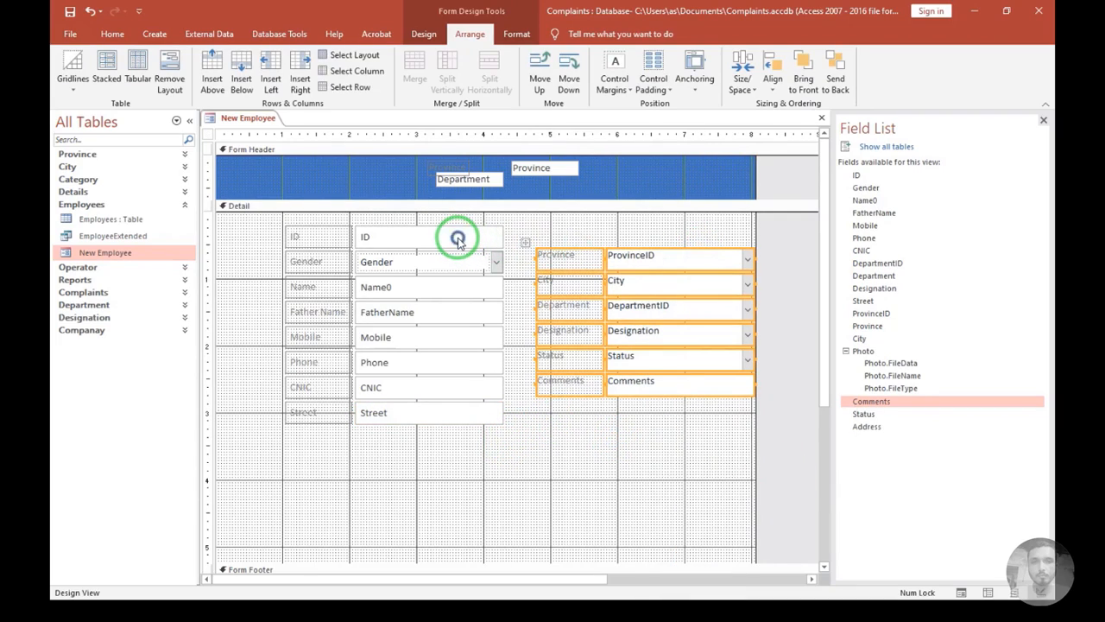
shift+click(458, 240)
right_click(457, 239)
mouse_move(528, 403)
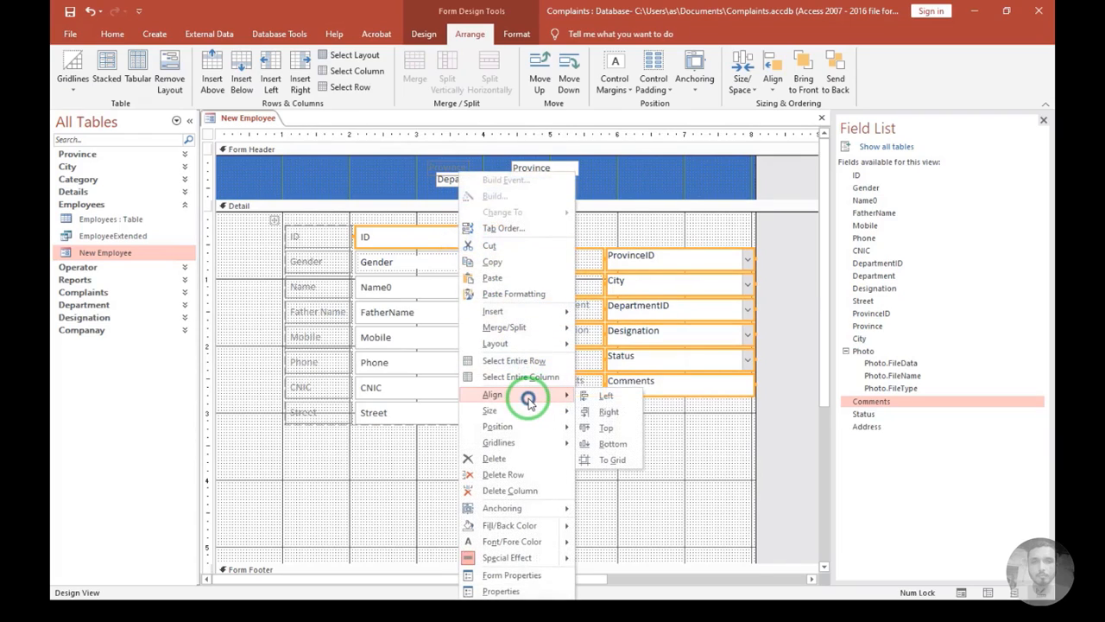
click(605, 427)
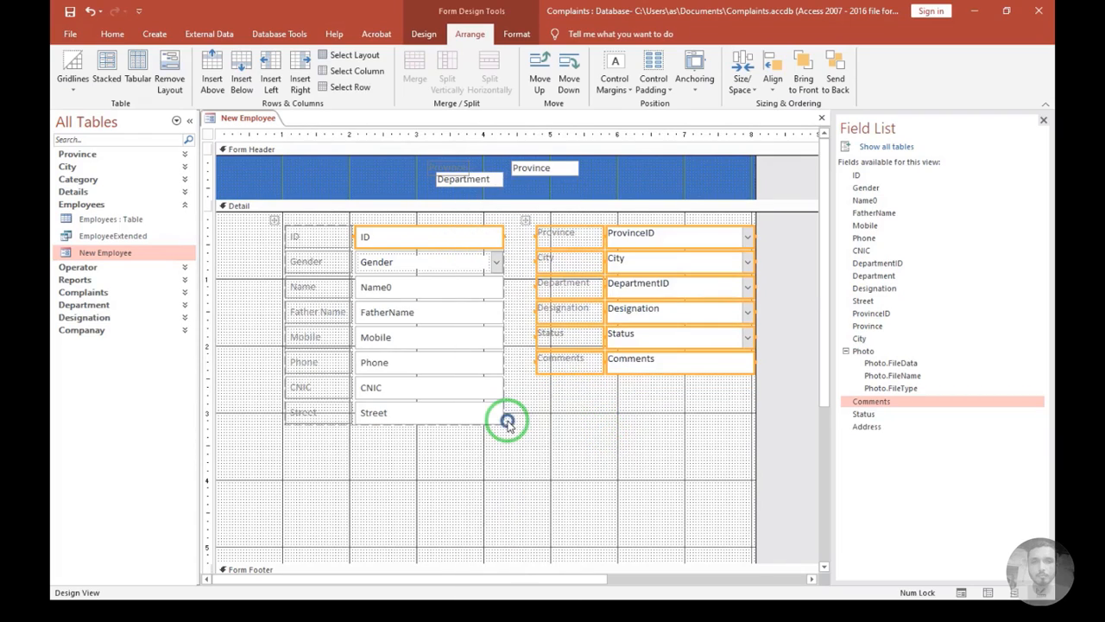
Nudge the Province-to-Comments stack slightly closer to the ID-to-Street stack, keeping the two layouts separate
drag(508, 422, 570, 246)
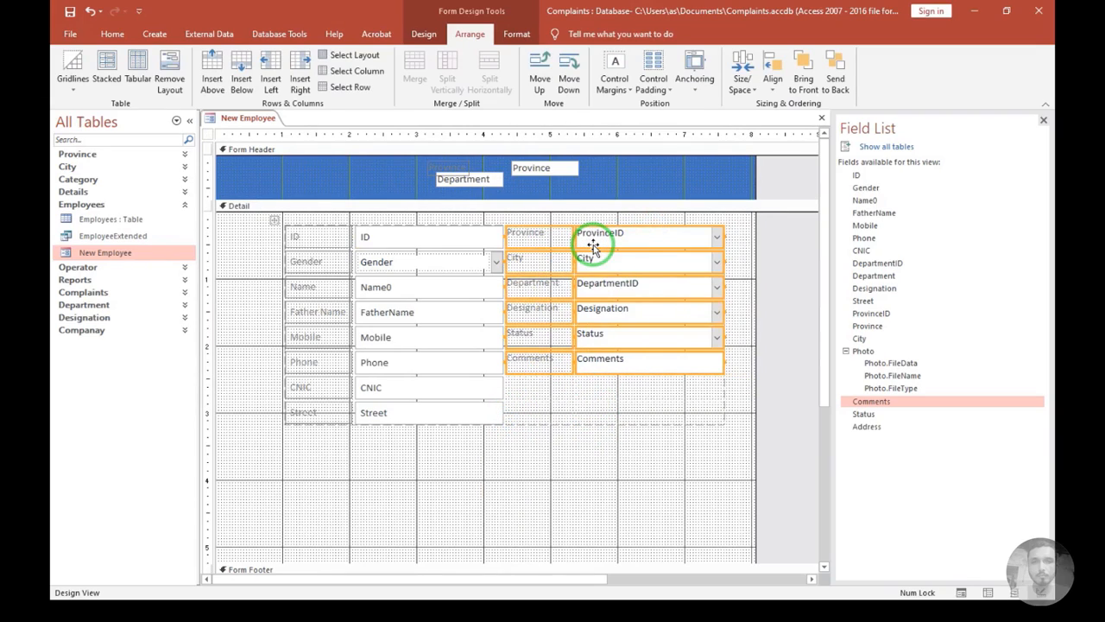
key(ctrl+z)
key(Left)
key(Left)
key(Left)
key(Left)
key(Left)
key(Left)
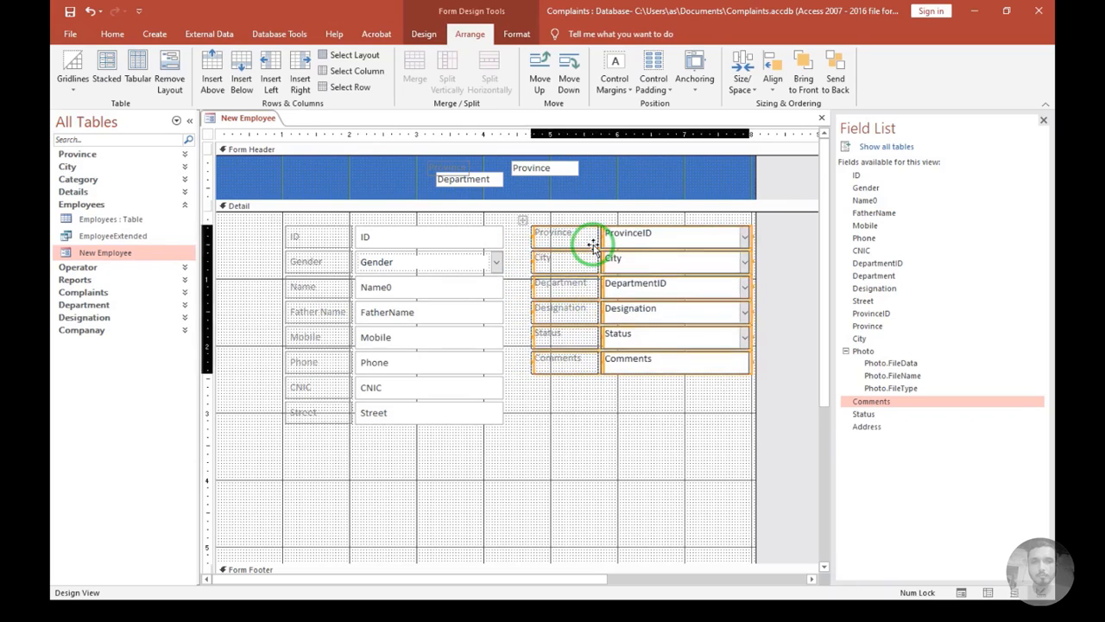
Nudge the Province-to-Comments stack left until only a narrow gap separates it from the ID-to-Street stack, then deselect it
key(Left)
key(Left)
key(Left)
key(Left)
key(Left)
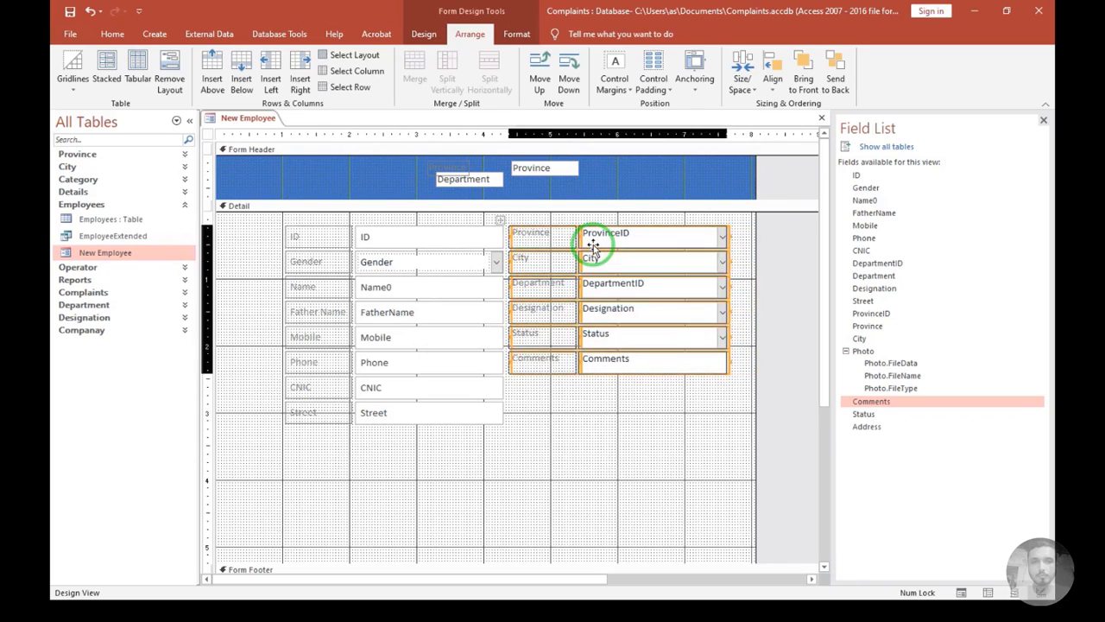
key(Right)
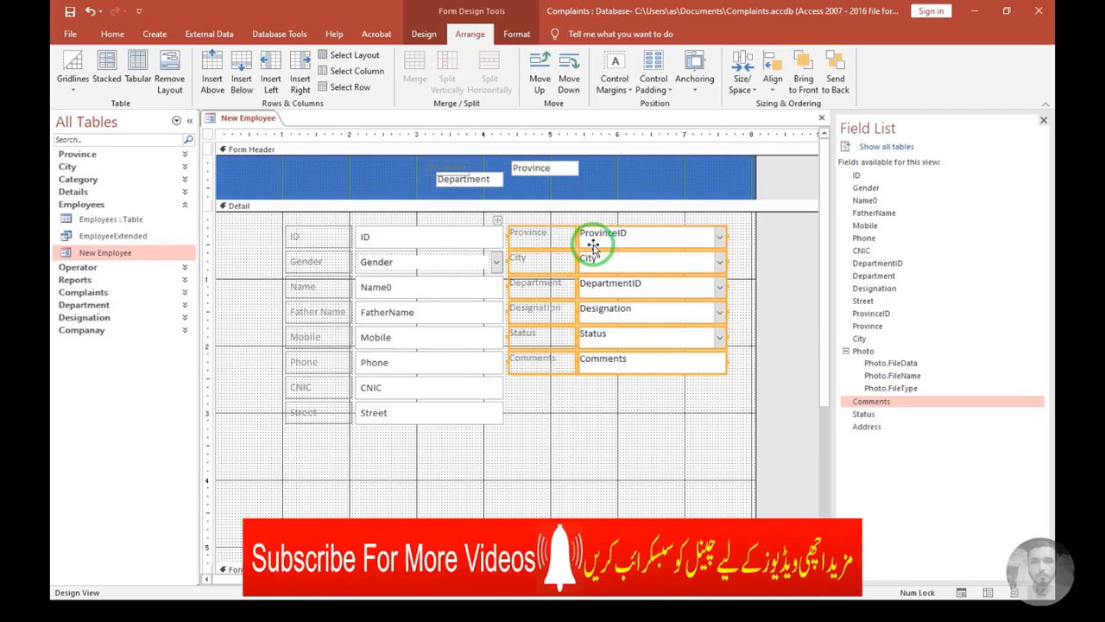
click(618, 401)
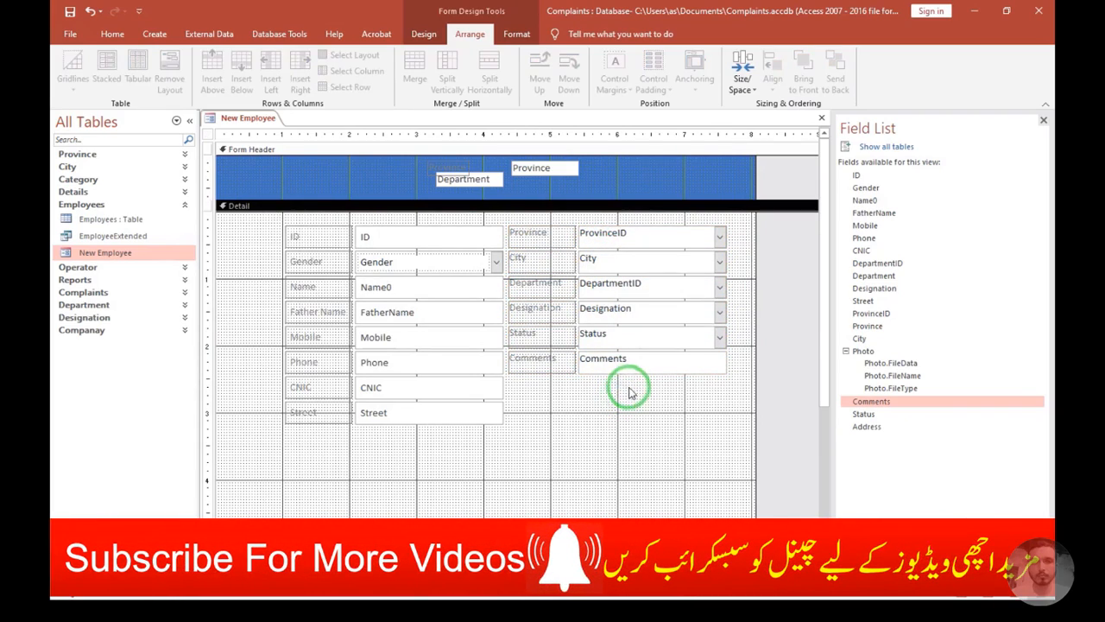
Increase the height of the Street text box downward to about one major grid square for multi-line addresses
click(388, 415)
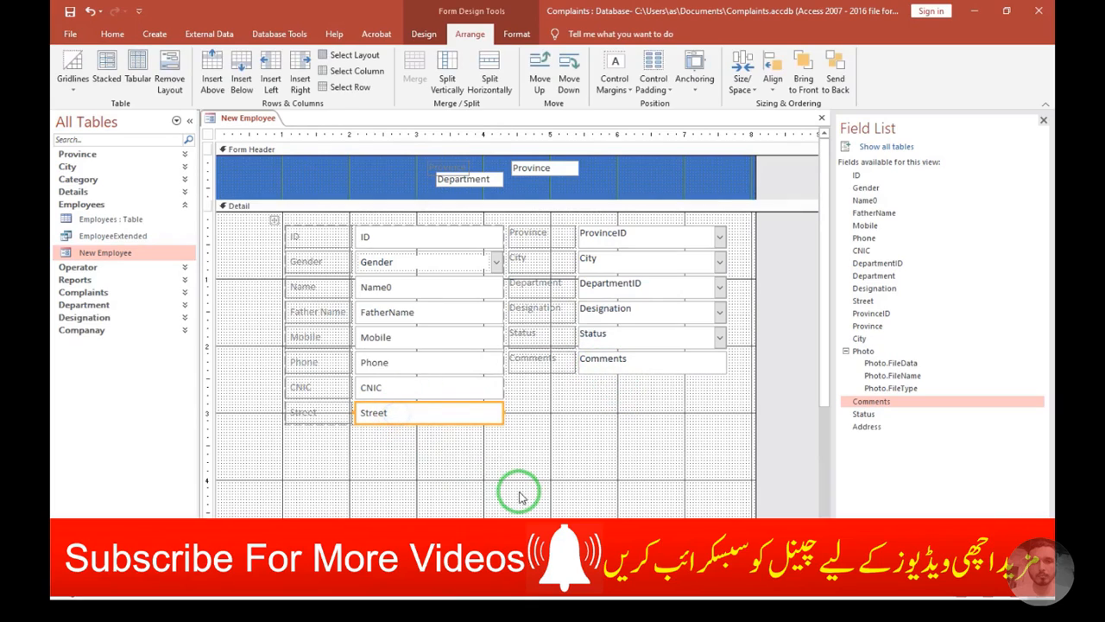
key(shift+Down)
key(shift+Down)
key(shift+Down)
key(shift+Down)
key(shift+Down)
key(shift+Down)
key(shift+Down)
key(shift+Down)
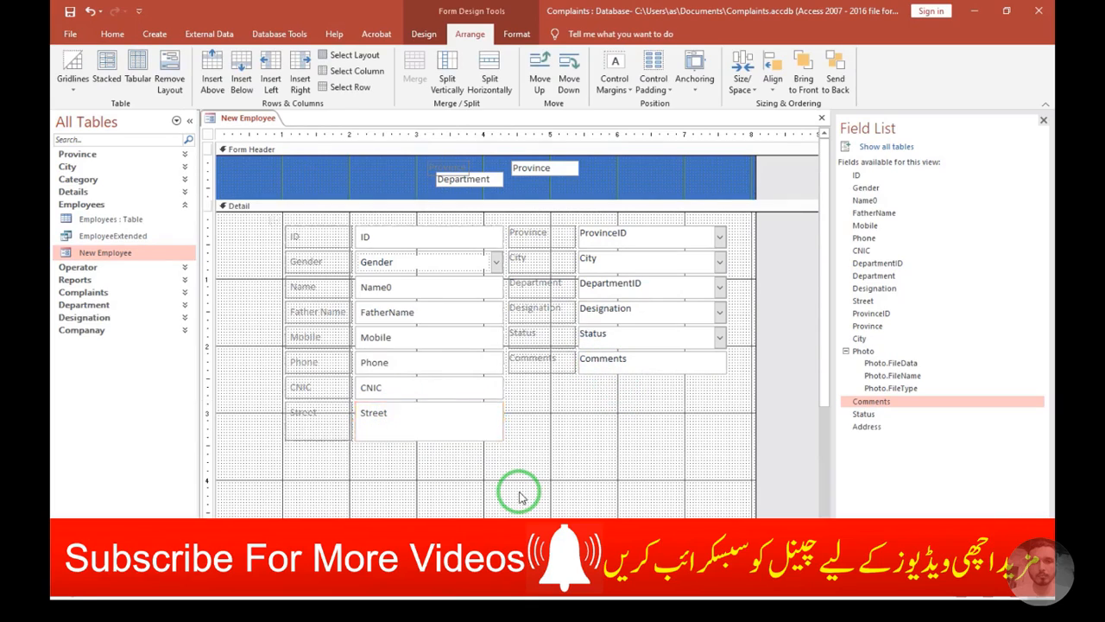
key(shift+Down)
key(shift+Down)
key(shift+Down)
key(shift+Down)
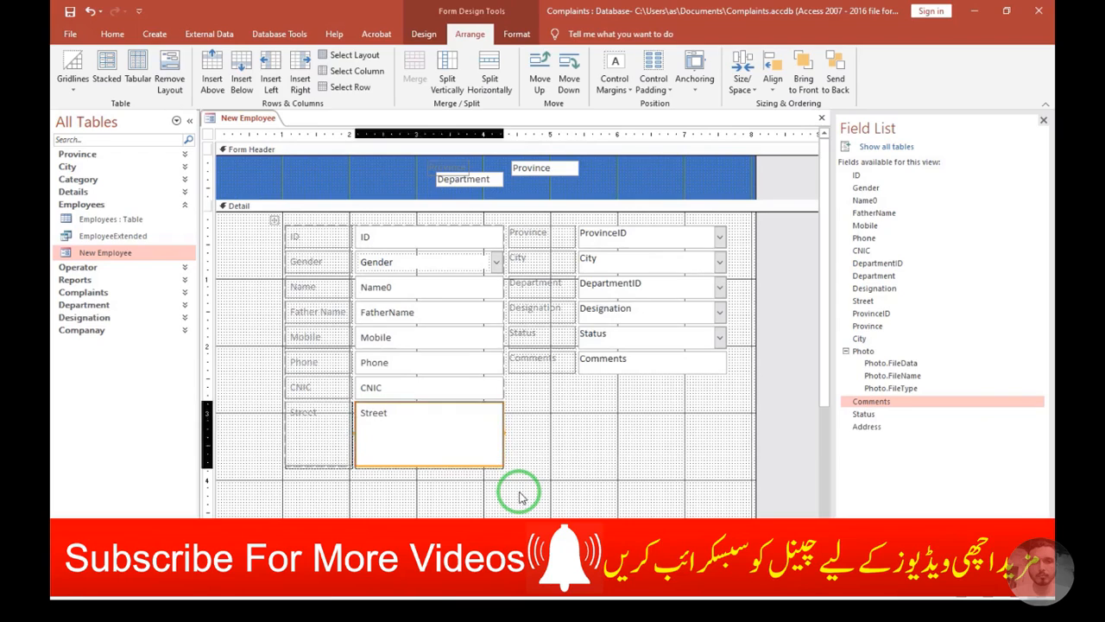